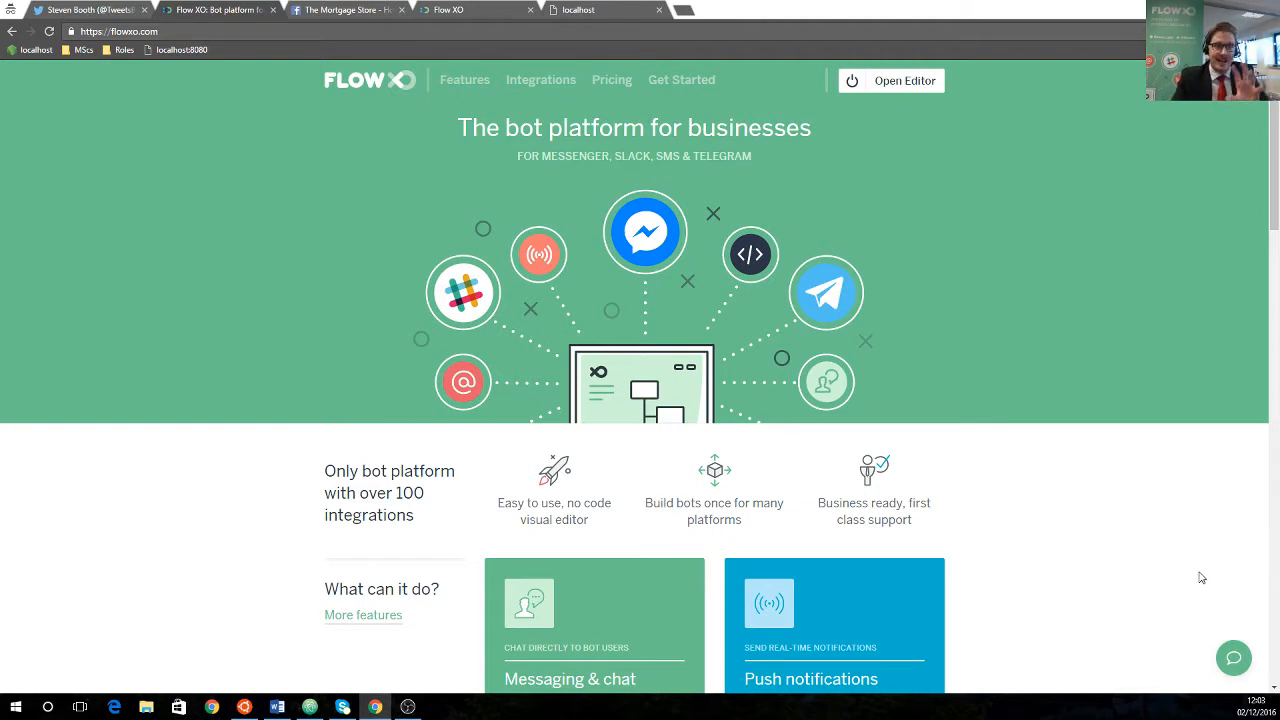
# - Examine the chat widget on the Flow XO homepage, The Mortgage Store's Facebook page and the Flow XO bots list
pyautogui.click(1234, 657)
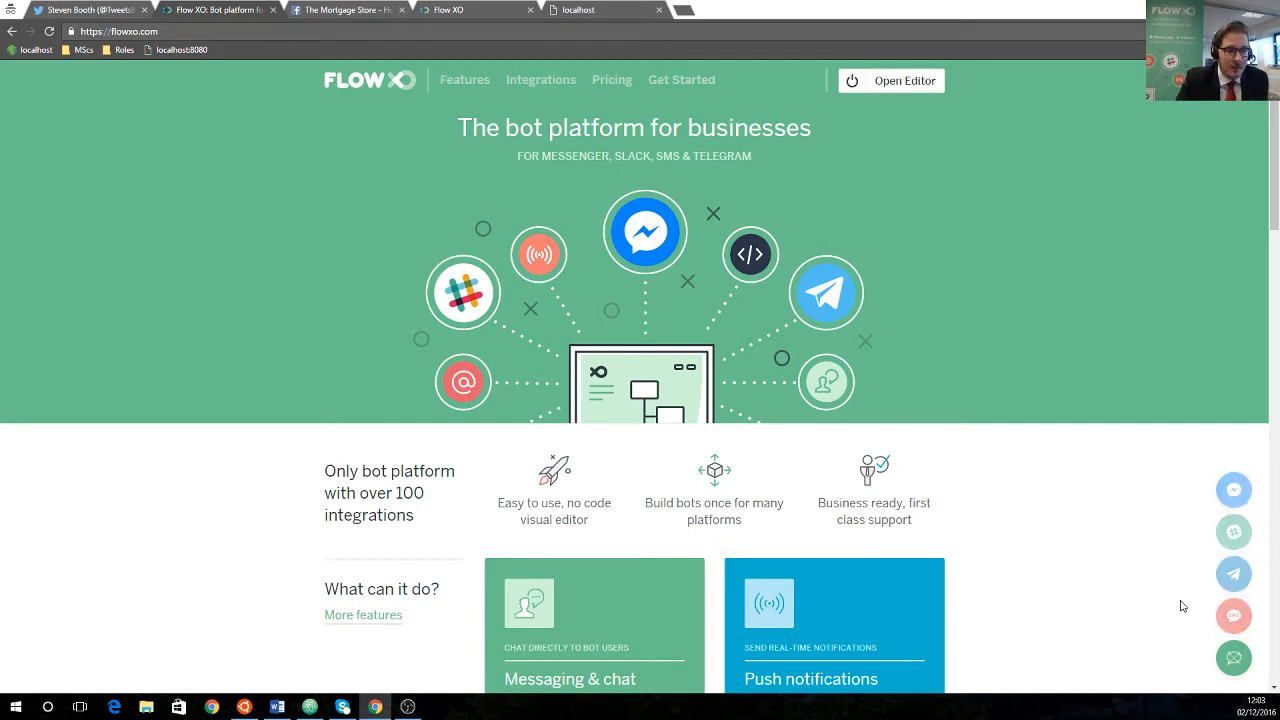
pyautogui.click(327, 13)
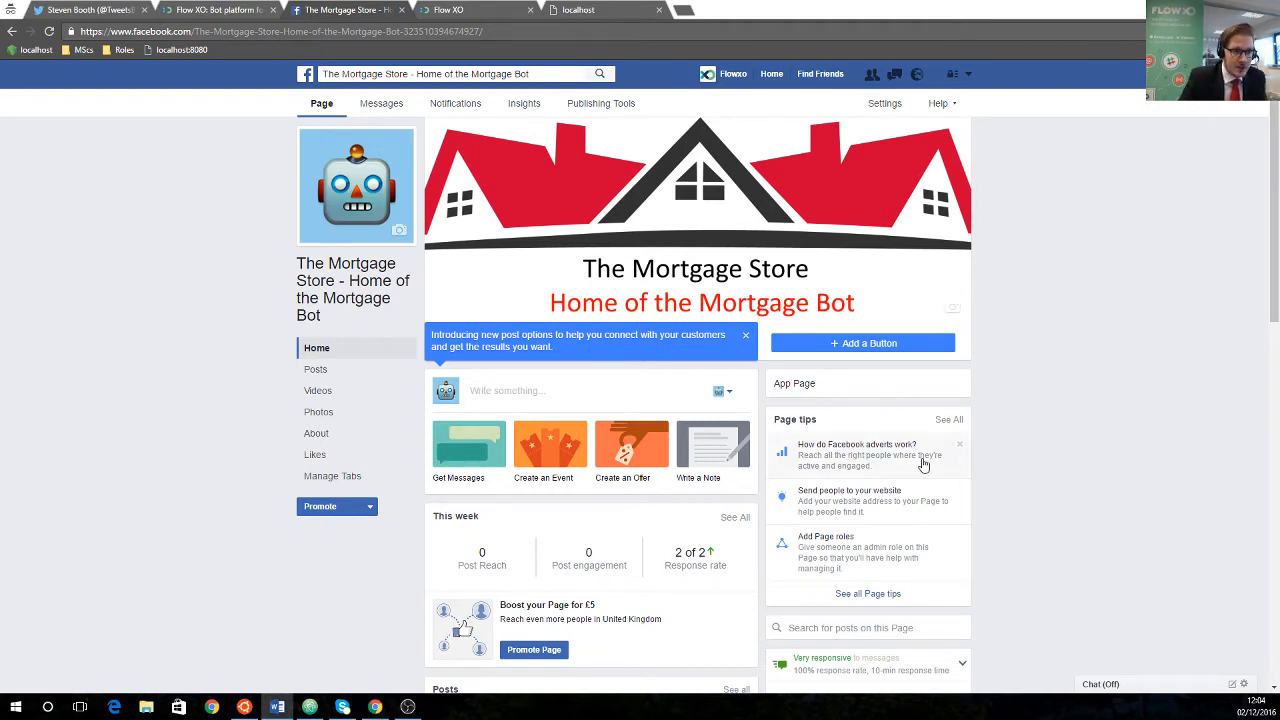
pyautogui.click(458, 11)
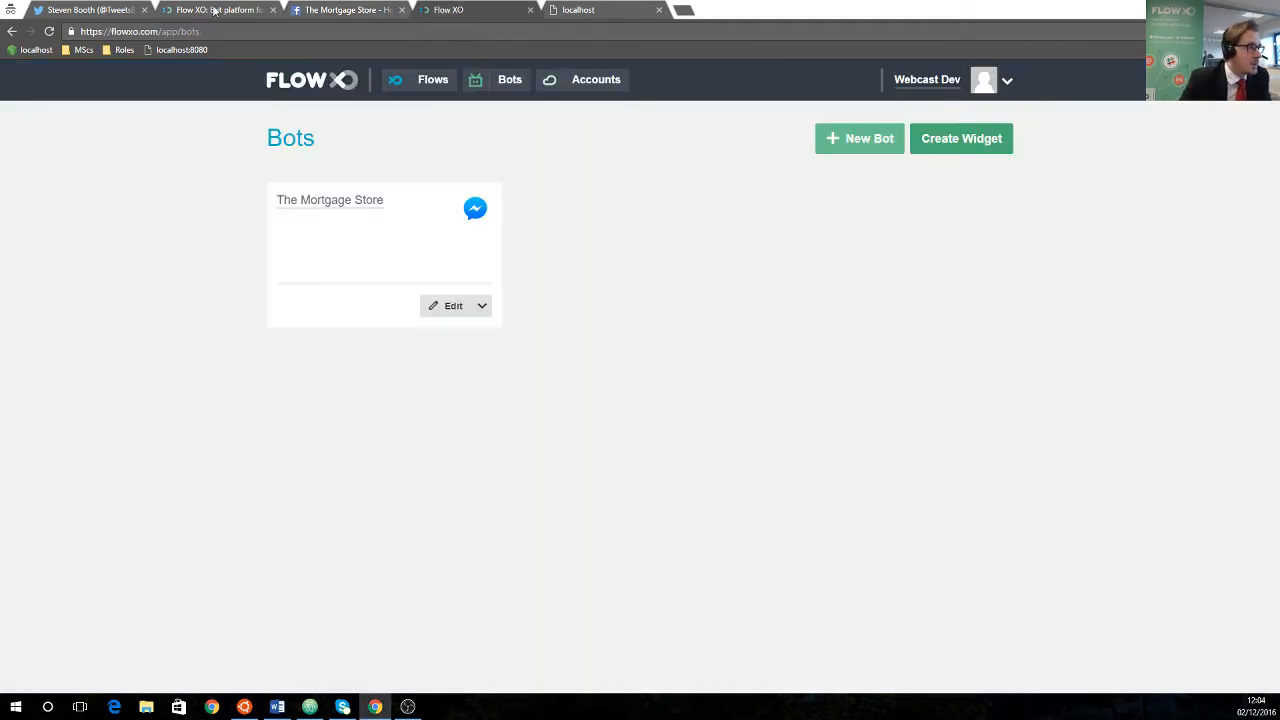
pyautogui.click(207, 11)
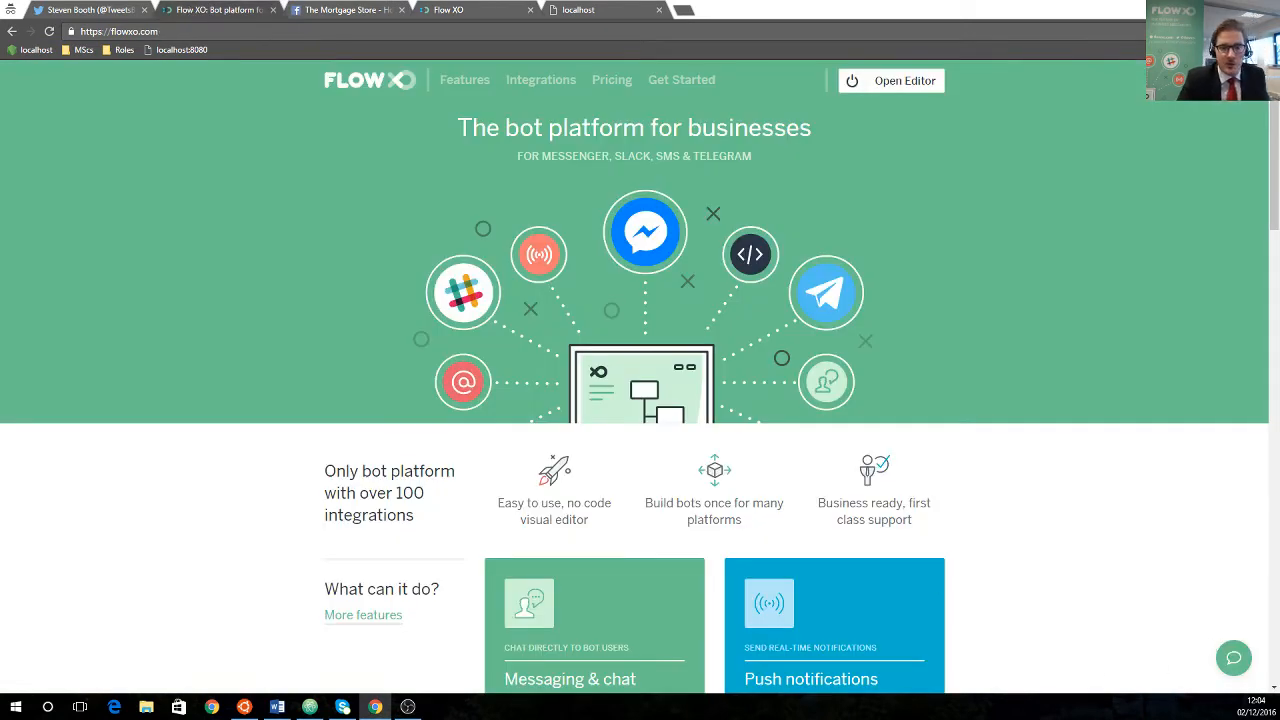
# - Switch to the Ubuntu terminal and run live-server in the demos project folder
pyautogui.click(592, 11)
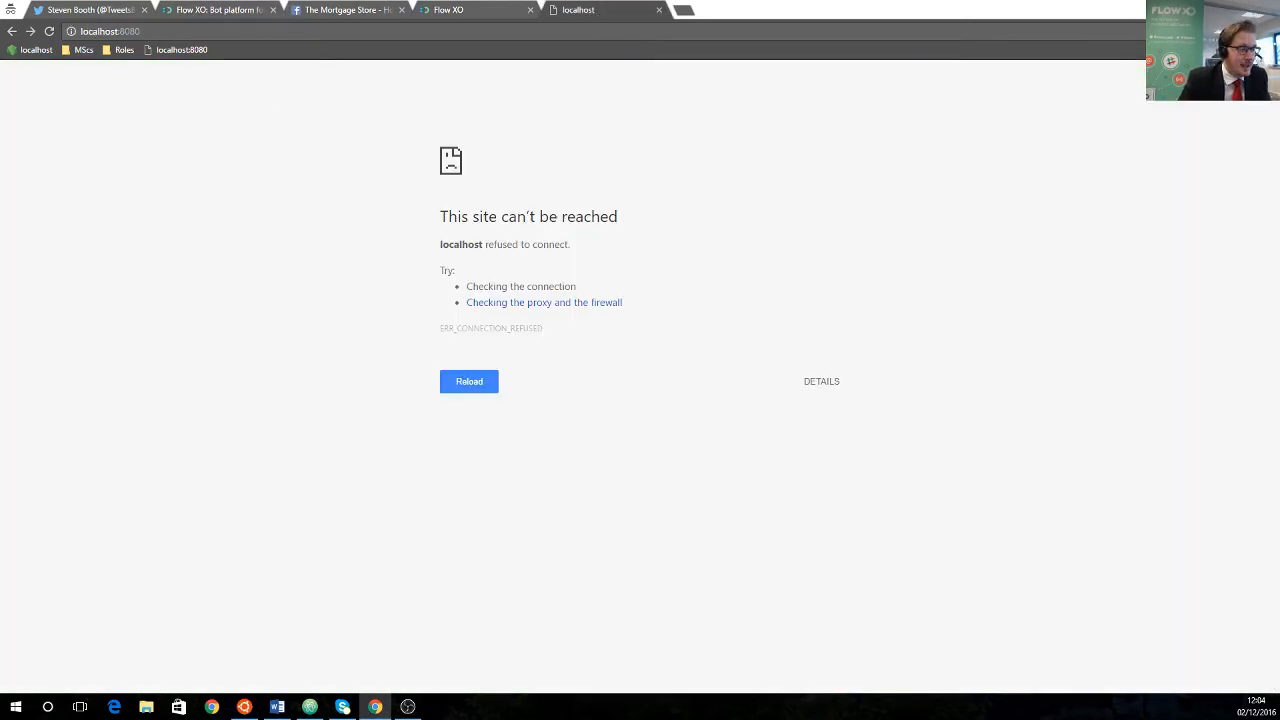
pyautogui.hotkey('alt', 'Tab')
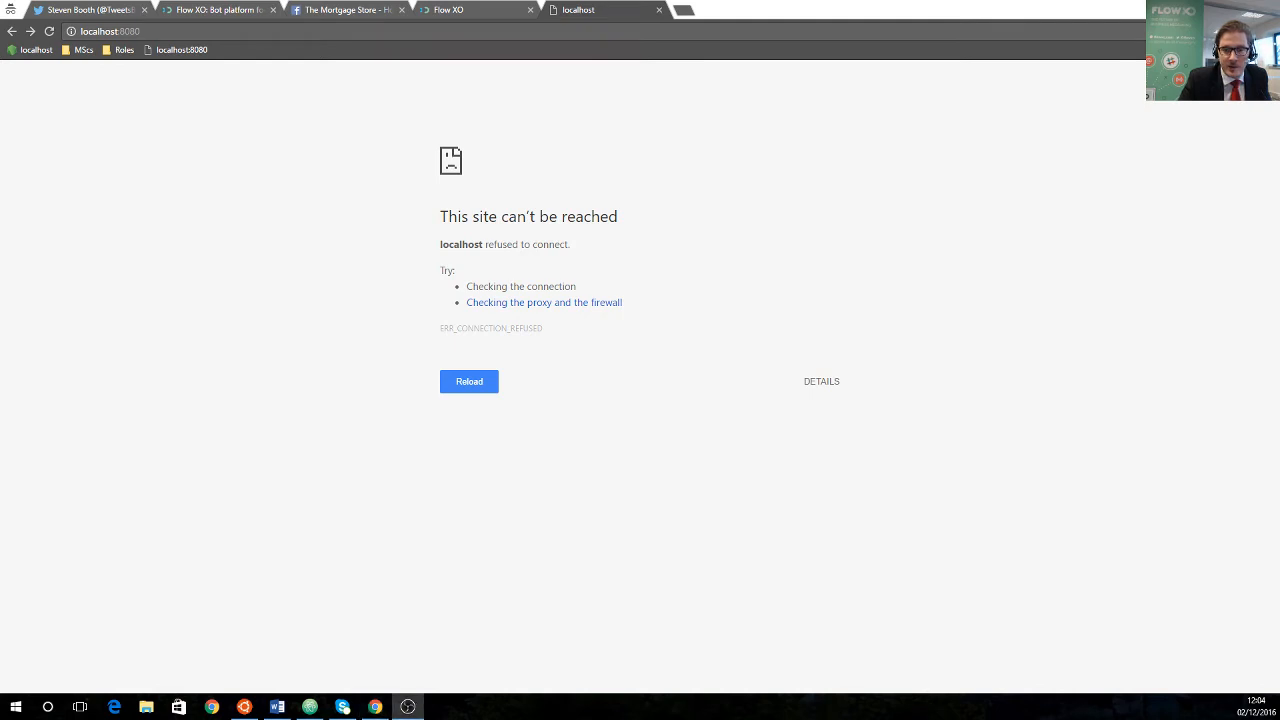
pyautogui.hotkey('alt', 'Tab')
pyautogui.moveTo(704, 163); pyautogui.dragTo(718, 177)
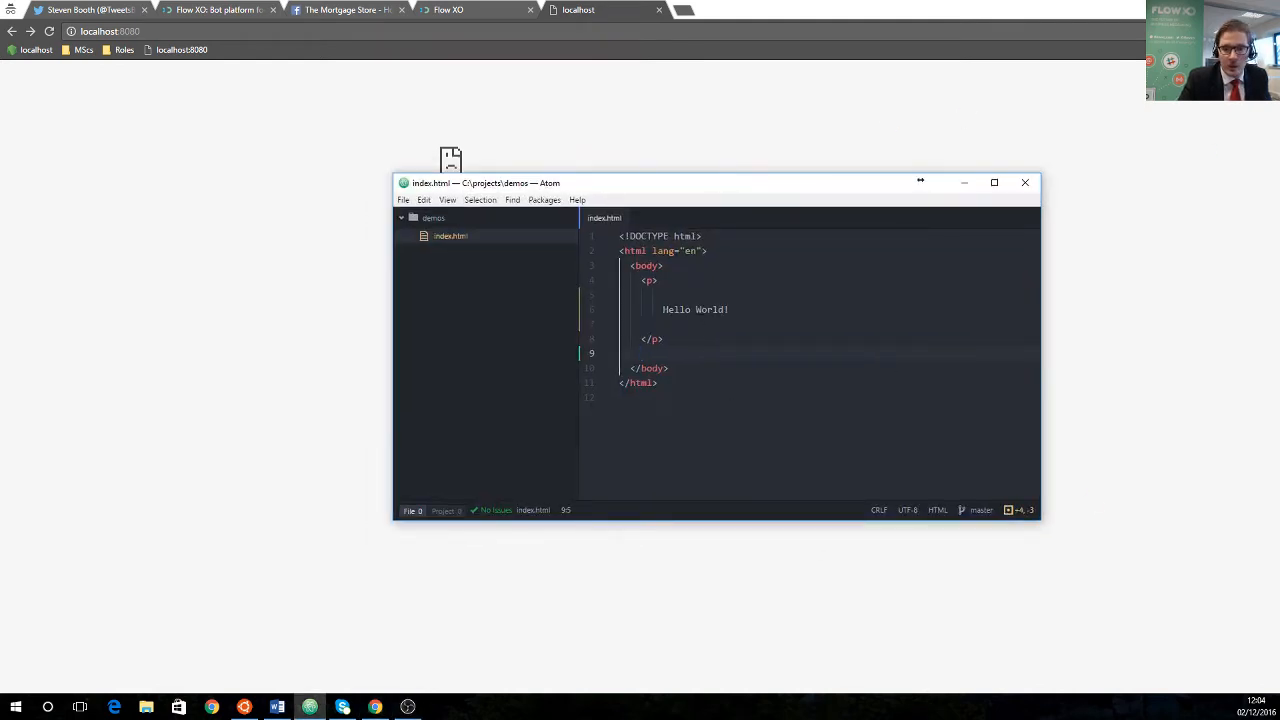
pyautogui.hotkey('alt', 'Tab')
pyautogui.hotkey('alt', 'Tab')
pyautogui.hotkey('alt', 'Tab')
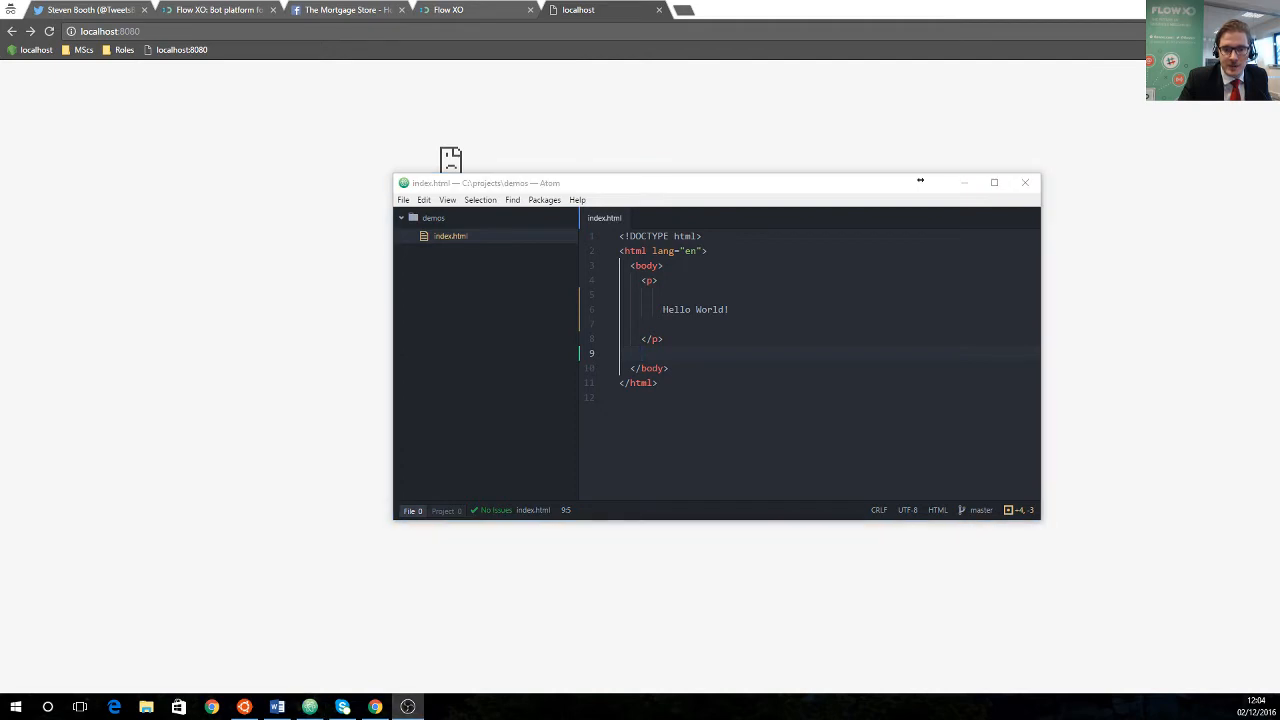
pyautogui.hotkey('alt', 'Tab')
pyautogui.moveTo(796, 201); pyautogui.dragTo(785, 204)
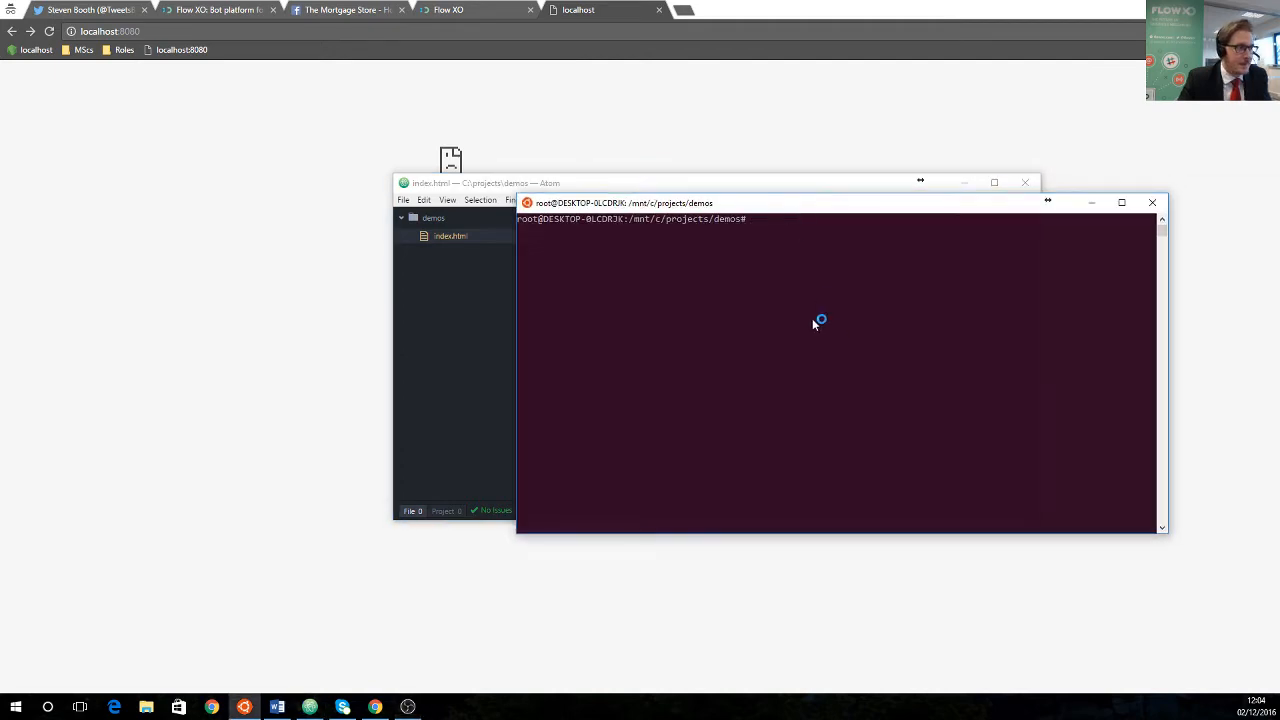
pyautogui.write('live-server')
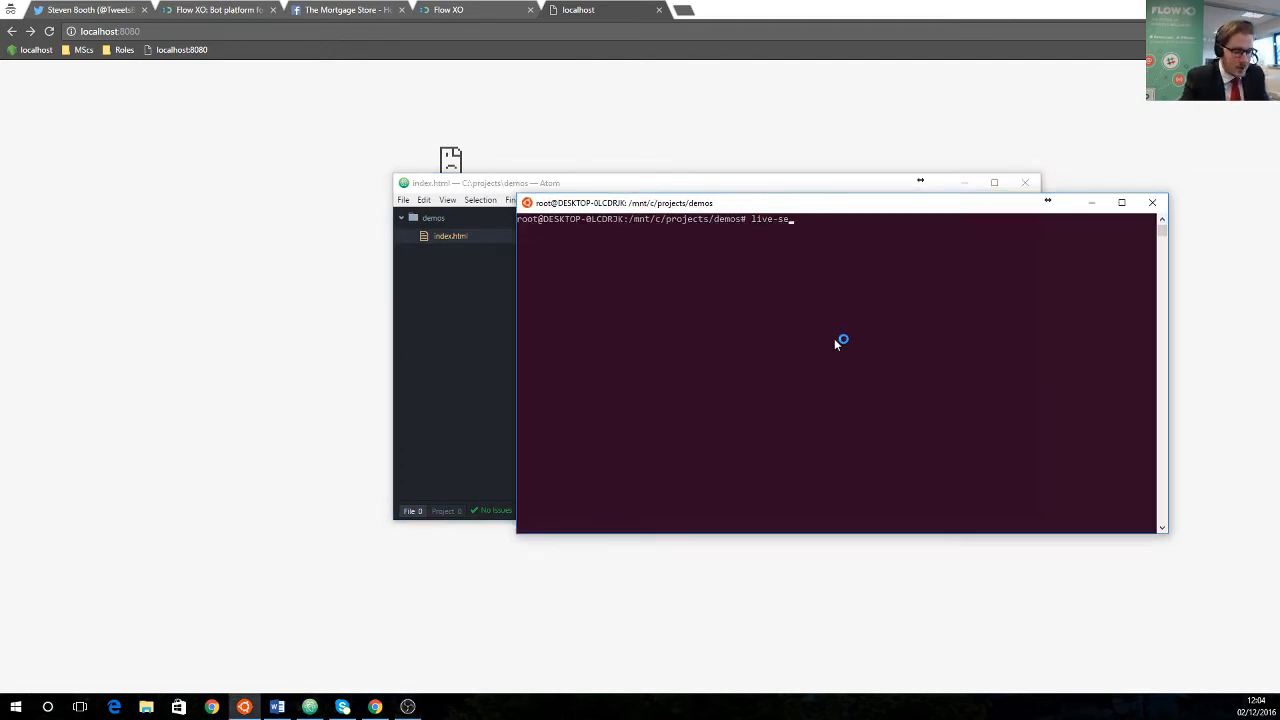
pyautogui.click(1094, 205)
pyautogui.click(963, 182)
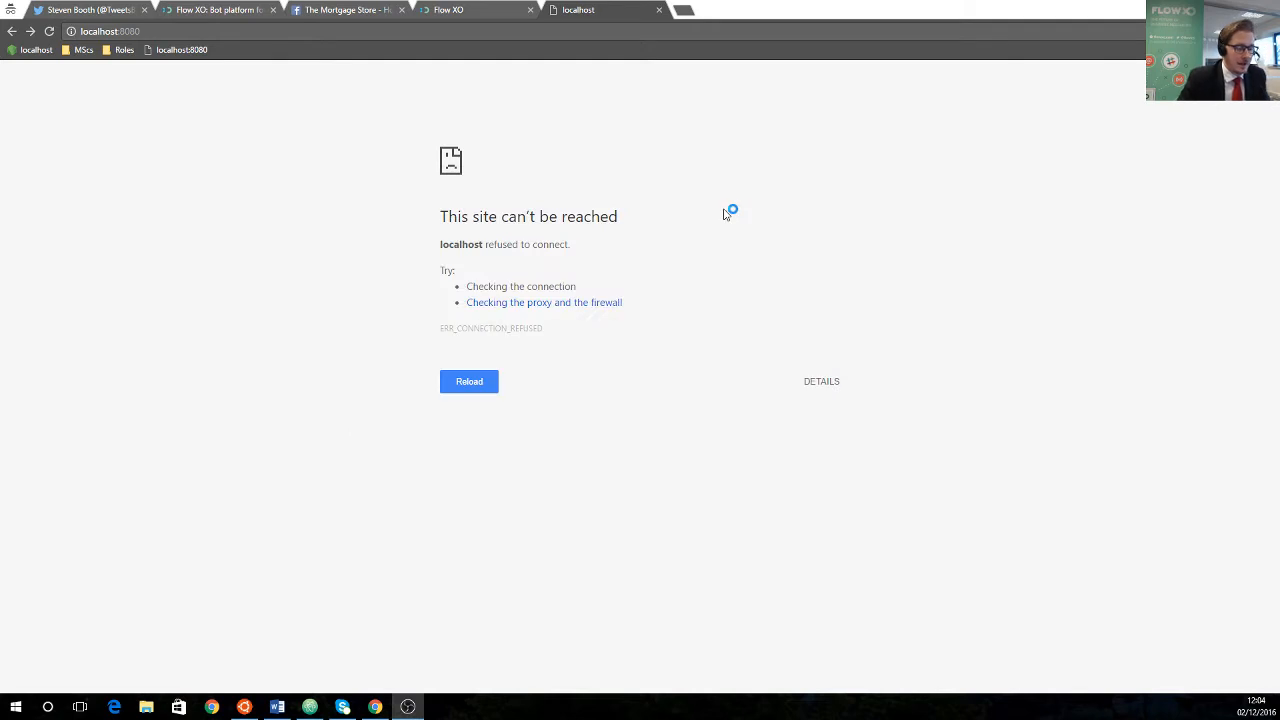
# - Reload the localhost:8080 page and check its text
pyautogui.press('F5')
pyautogui.moveTo(4, 77); pyautogui.dragTo(97, 91)
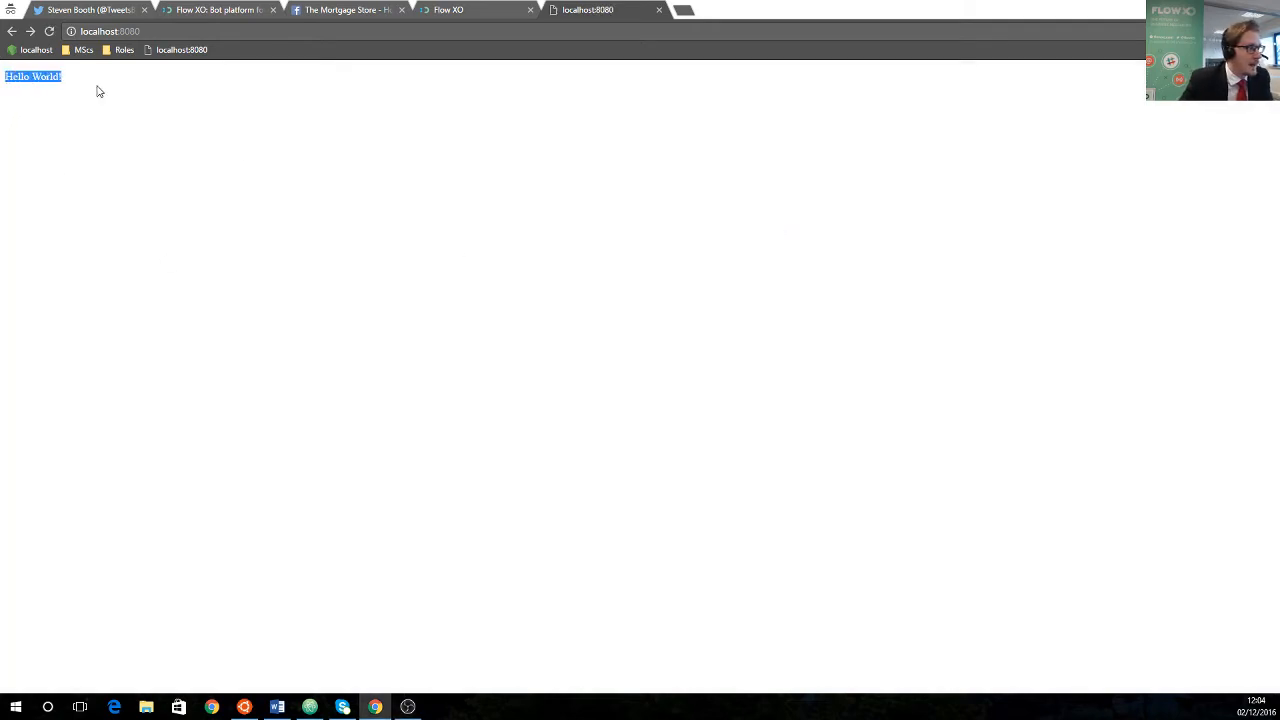
pyautogui.click(148, 146)
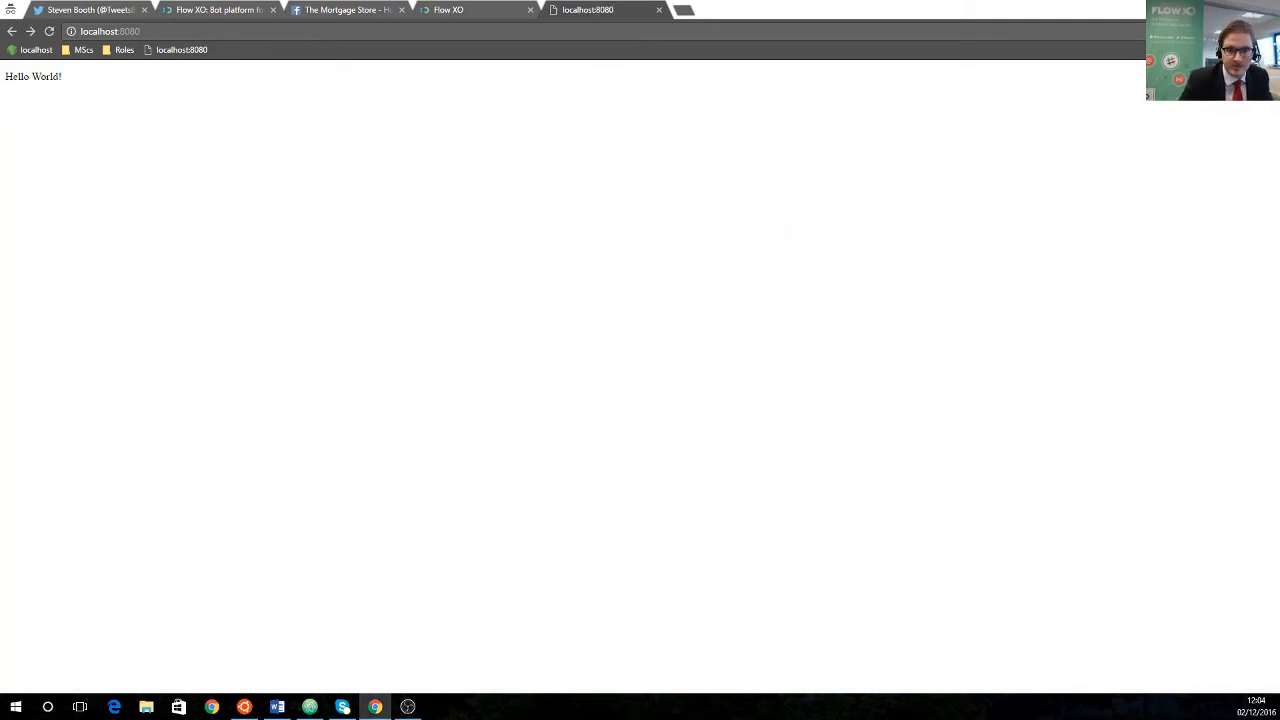
# - Create a Flow XO widget for The Mortgage Store's Messenger bot with the welcome message "Hey! Message Us!" and generate its code
pyautogui.hotkey('alt', 'Tab')
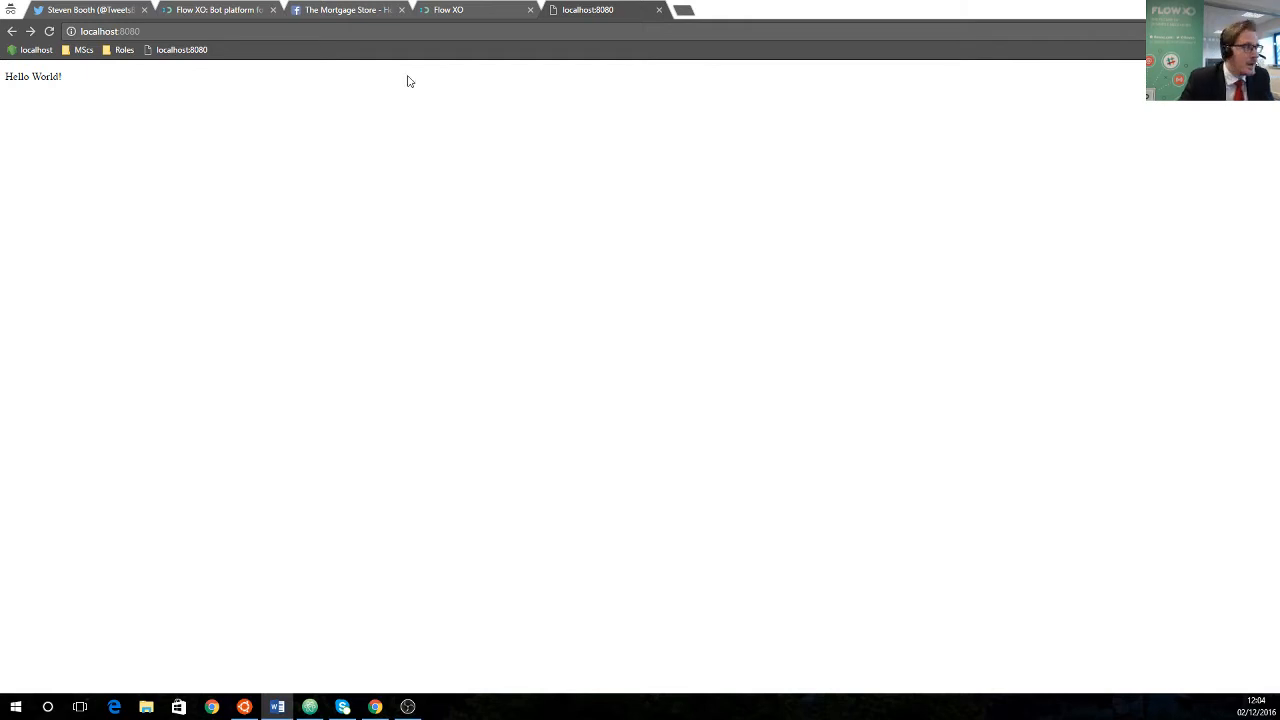
pyautogui.click(448, 10)
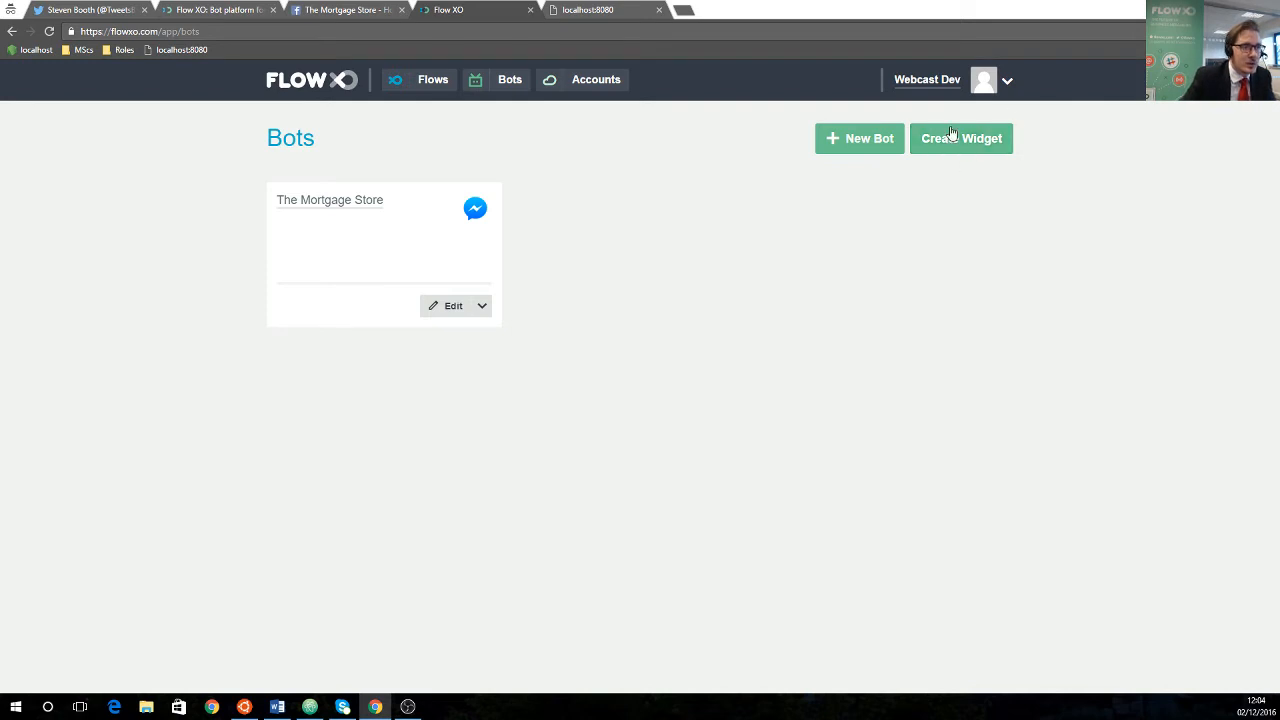
pyautogui.click(985, 140)
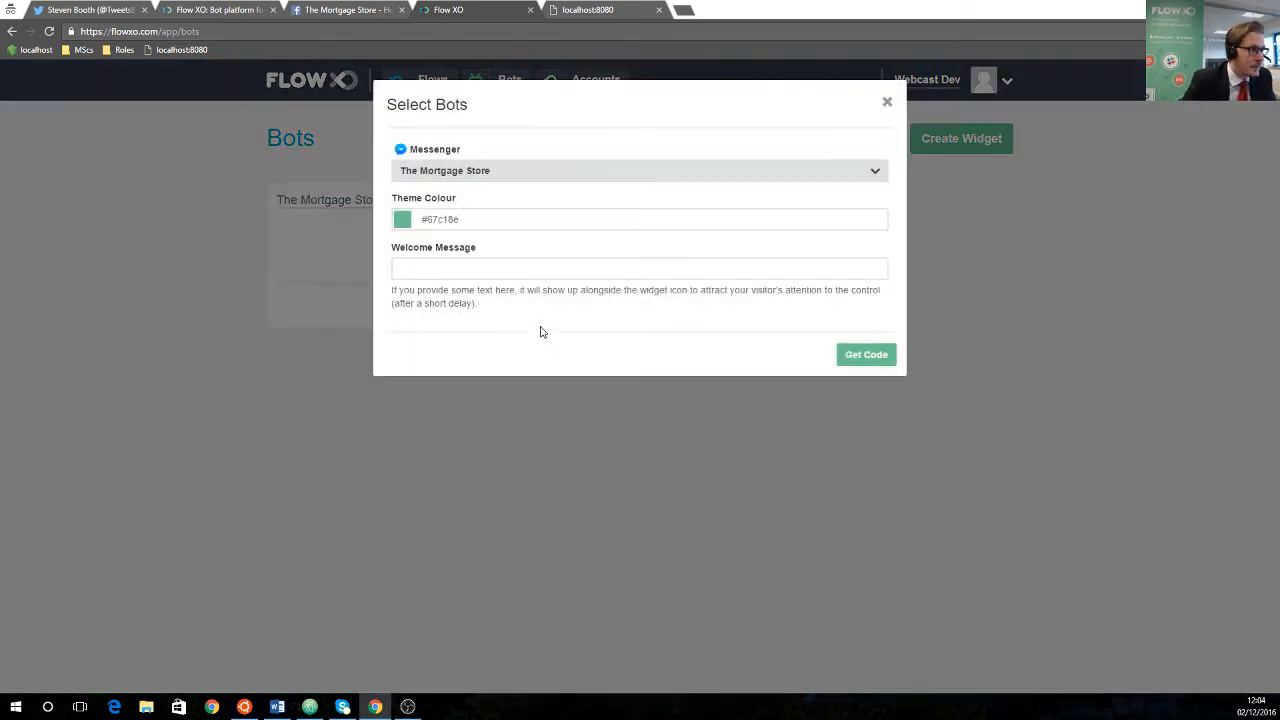
pyautogui.hotkey('alt', 'Tab')
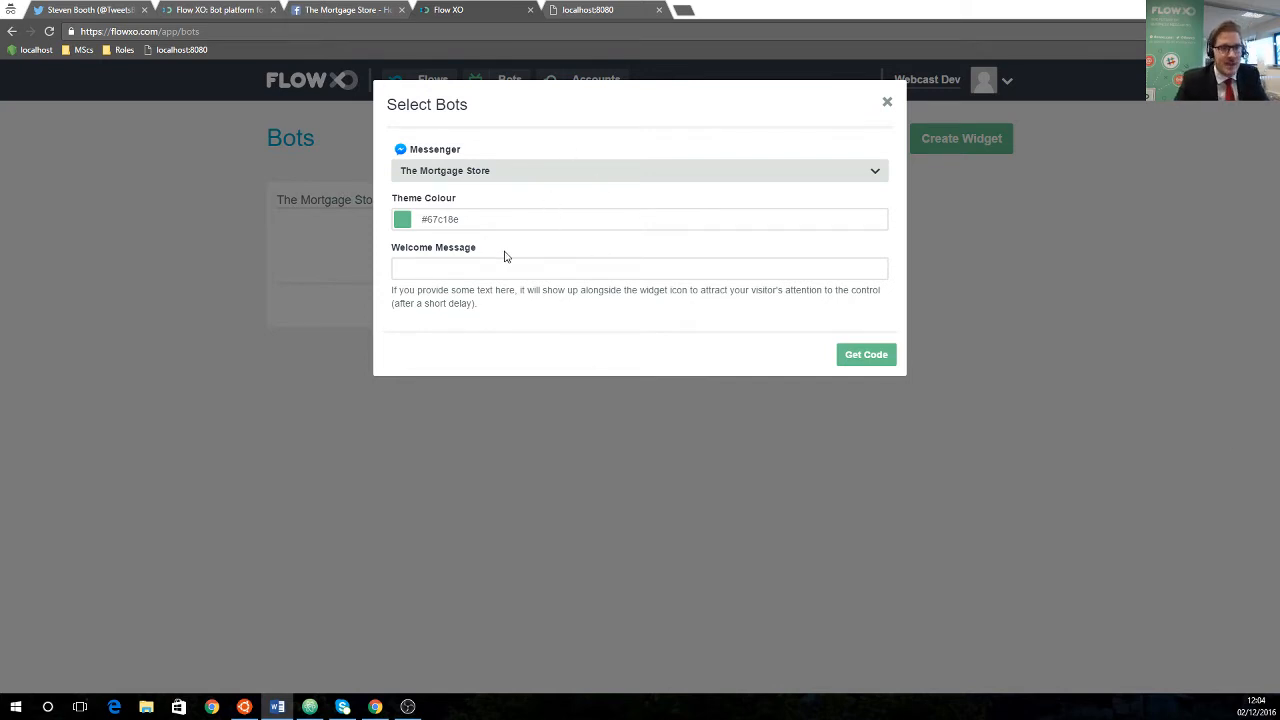
pyautogui.click(488, 219)
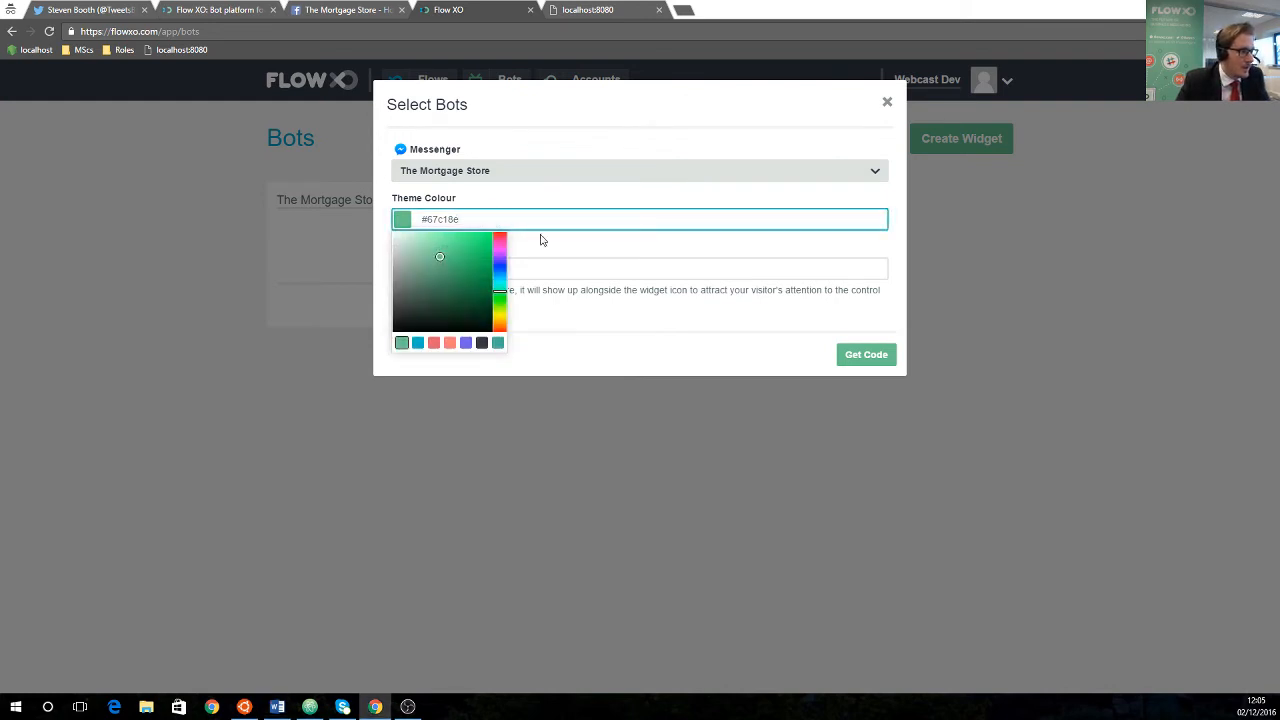
pyautogui.click(637, 268)
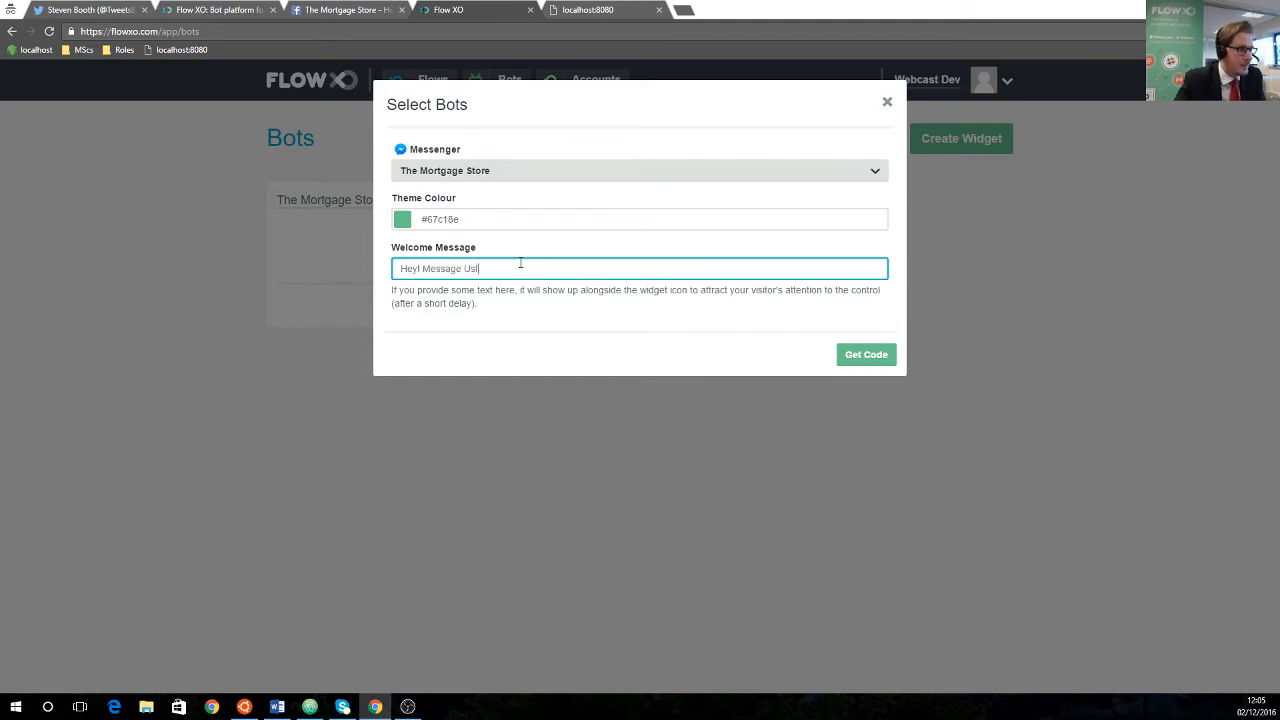
pyautogui.click(866, 358)
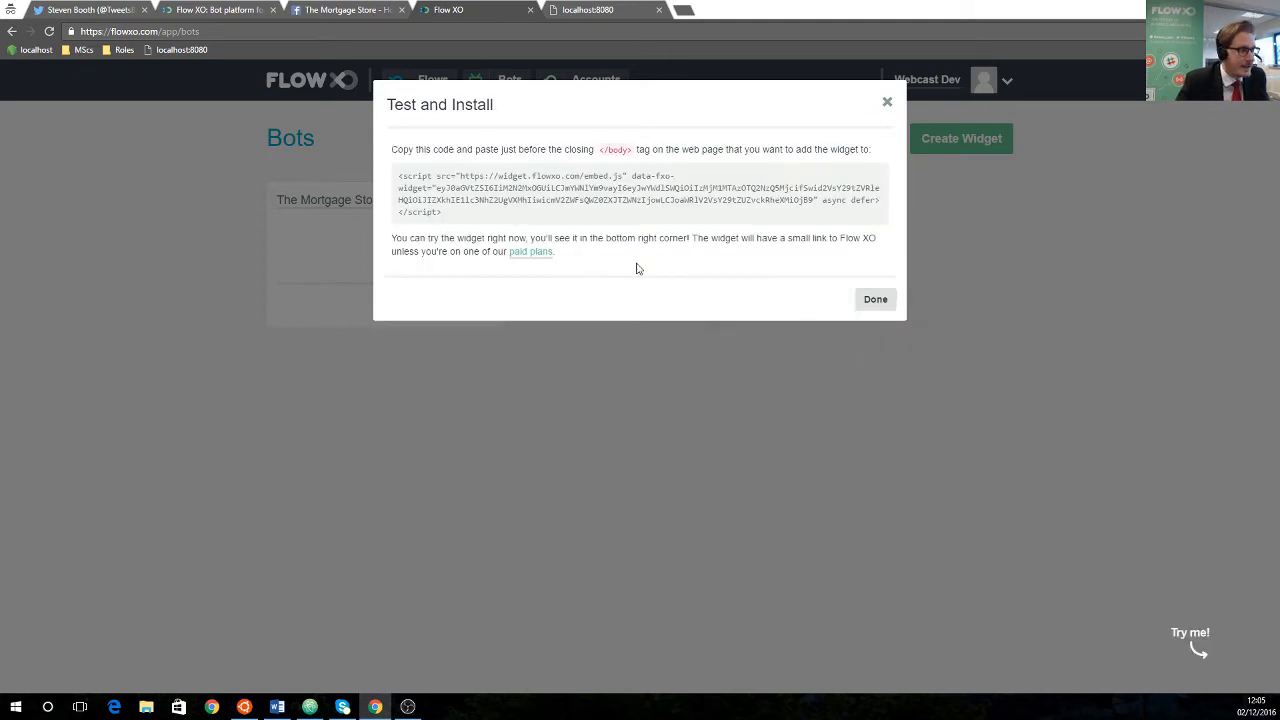
# - Copy the widget's embed script and paste it just before the closing body tag of index.html in Atom
pyautogui.moveTo(397, 177); pyautogui.dragTo(463, 211)
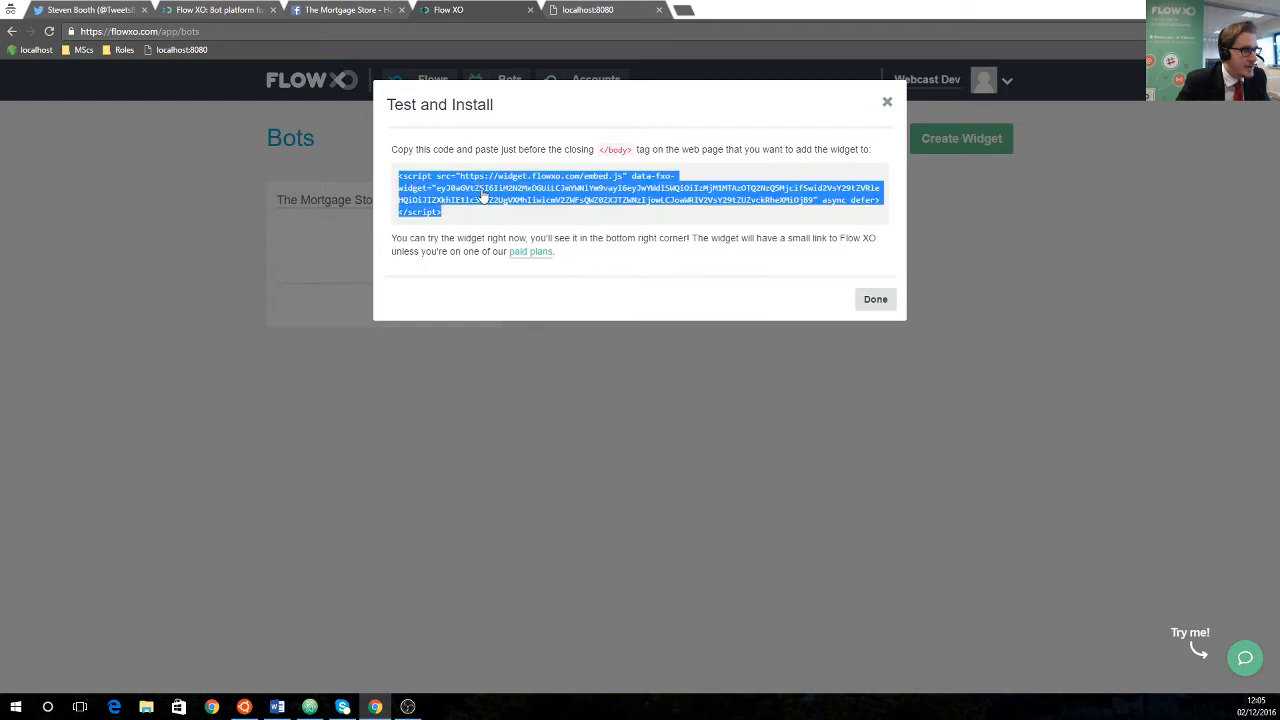
pyautogui.rightClick(483, 197)
pyautogui.click(515, 207)
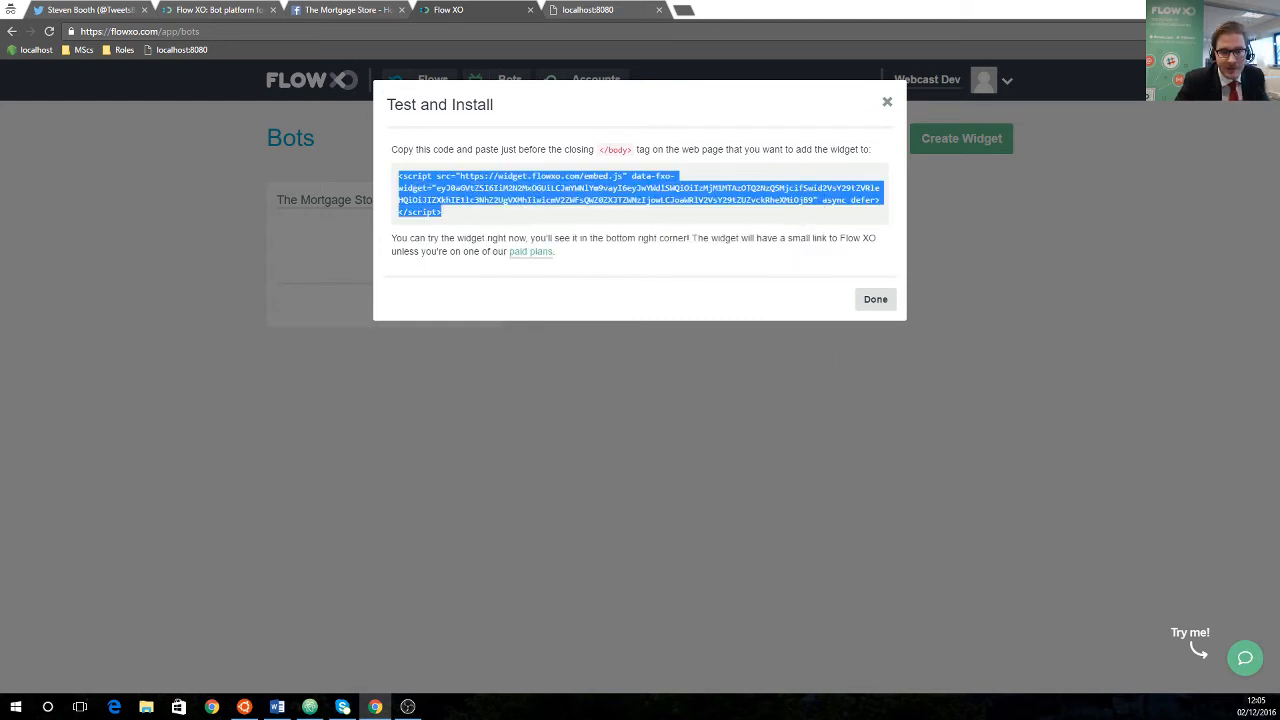
pyautogui.hotkey('alt', 'Tab')
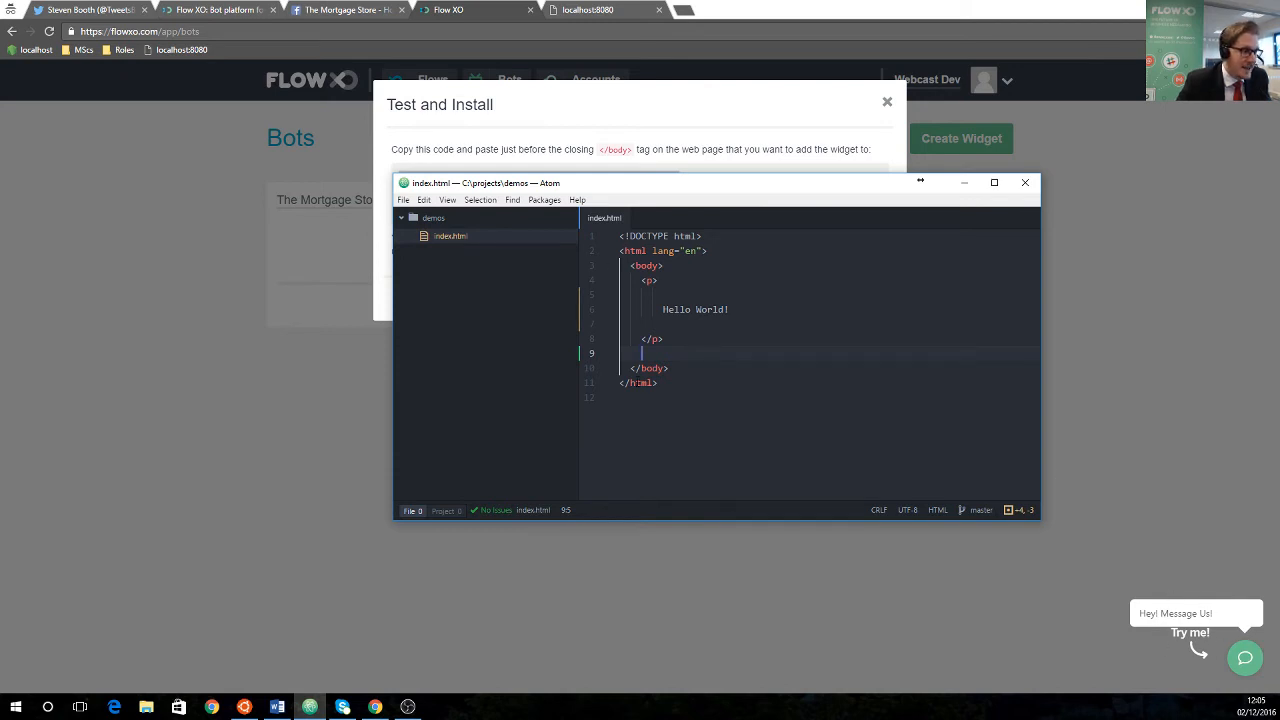
pyautogui.rightClick(650, 355)
pyautogui.click(706, 436)
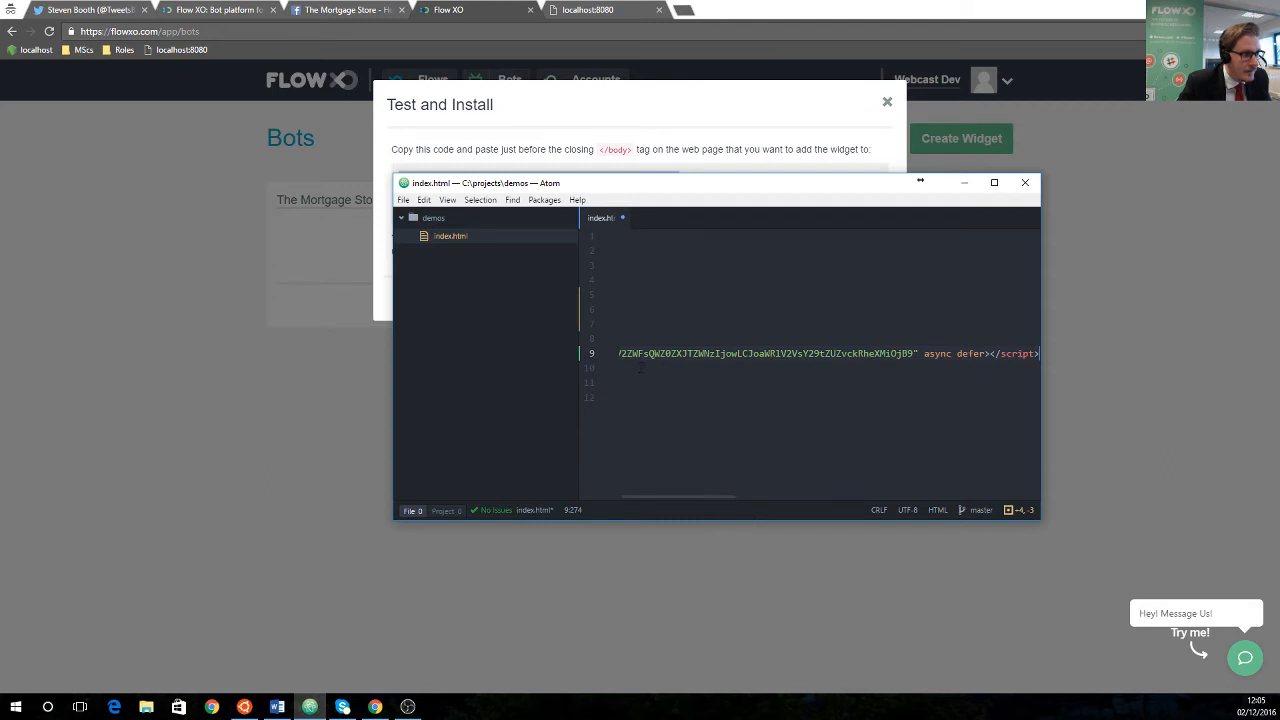
# - Review the pasted script line back to its beginning and save index.html
pyautogui.press('Left')
pyautogui.press('Left')
pyautogui.press('Left')
pyautogui.press('Left')
pyautogui.press('Left')
pyautogui.press('Left')
pyautogui.press('Left')
pyautogui.press('Left')
pyautogui.press('Left')
pyautogui.press('Left')
pyautogui.press('Left')
pyautogui.press('Left')
pyautogui.press('Left')
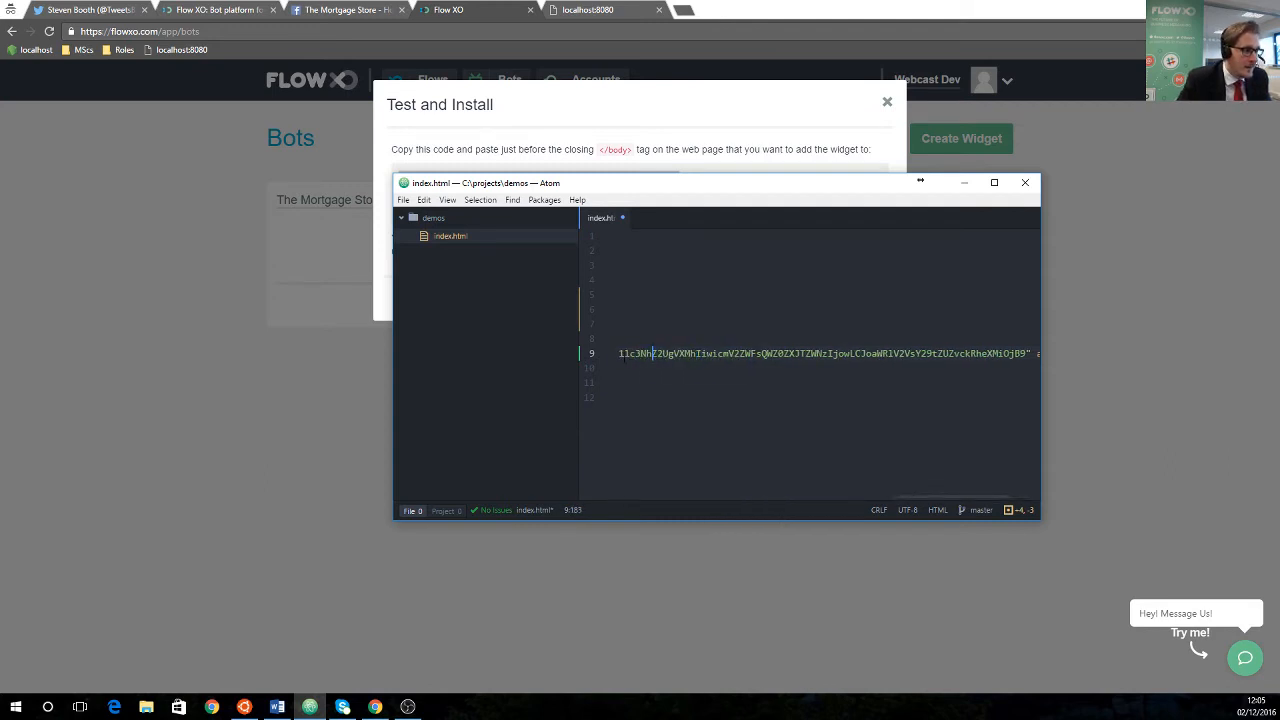
pyautogui.press('Left')
pyautogui.press('Left')
pyautogui.press('Left')
pyautogui.press('Left')
pyautogui.press('Left')
pyautogui.press('Left')
pyautogui.press('Left')
pyautogui.press('Left')
pyautogui.press('Left')
pyautogui.press('Left')
pyautogui.press('Left')
pyautogui.press('Left')
pyautogui.press('Left')
pyautogui.press('Left')
pyautogui.press('Left')
pyautogui.press('Left')
pyautogui.press('Left')
pyautogui.press('Left')
pyautogui.press('Left')
pyautogui.press('Left')
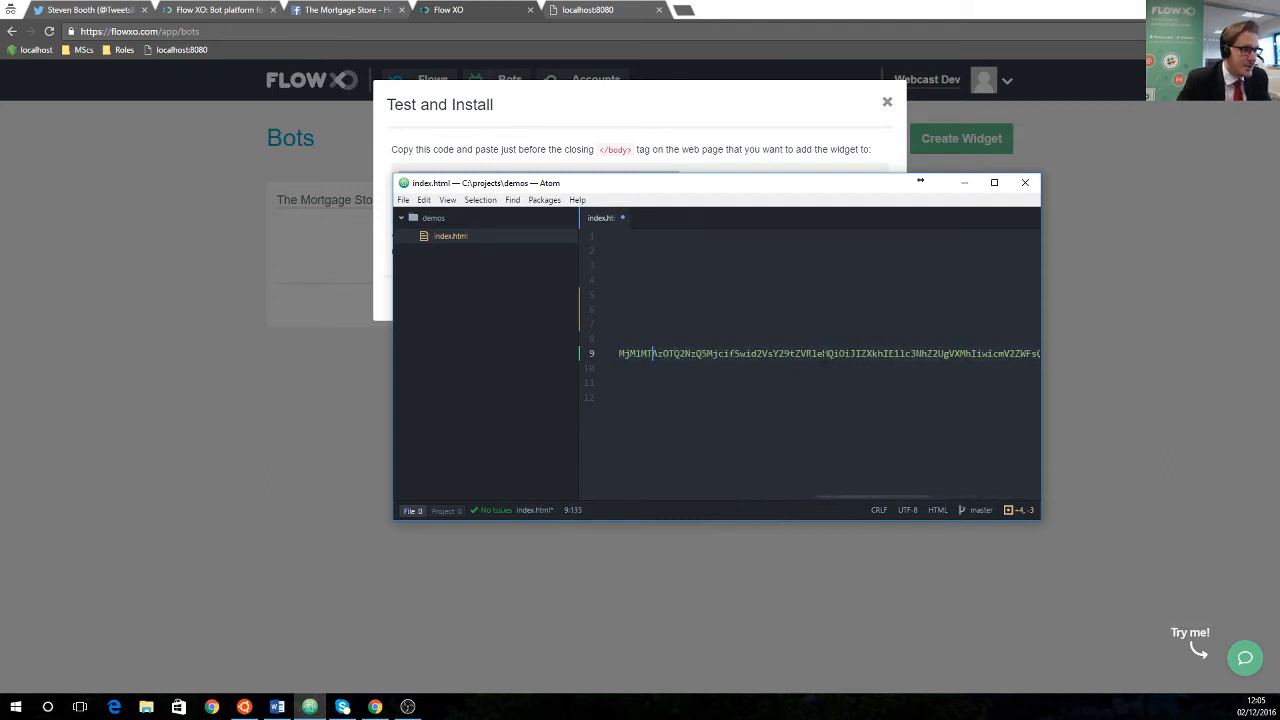
pyautogui.moveTo(854, 496); pyautogui.dragTo(654, 498)
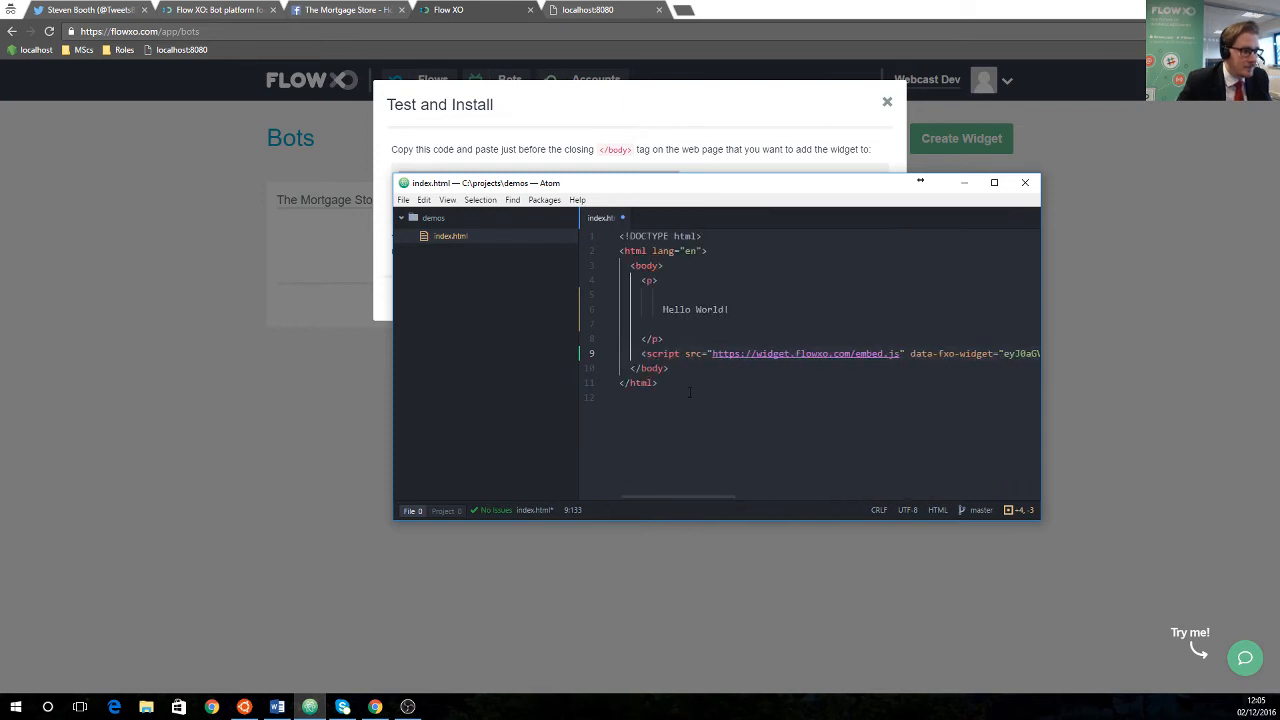
pyautogui.click(698, 386)
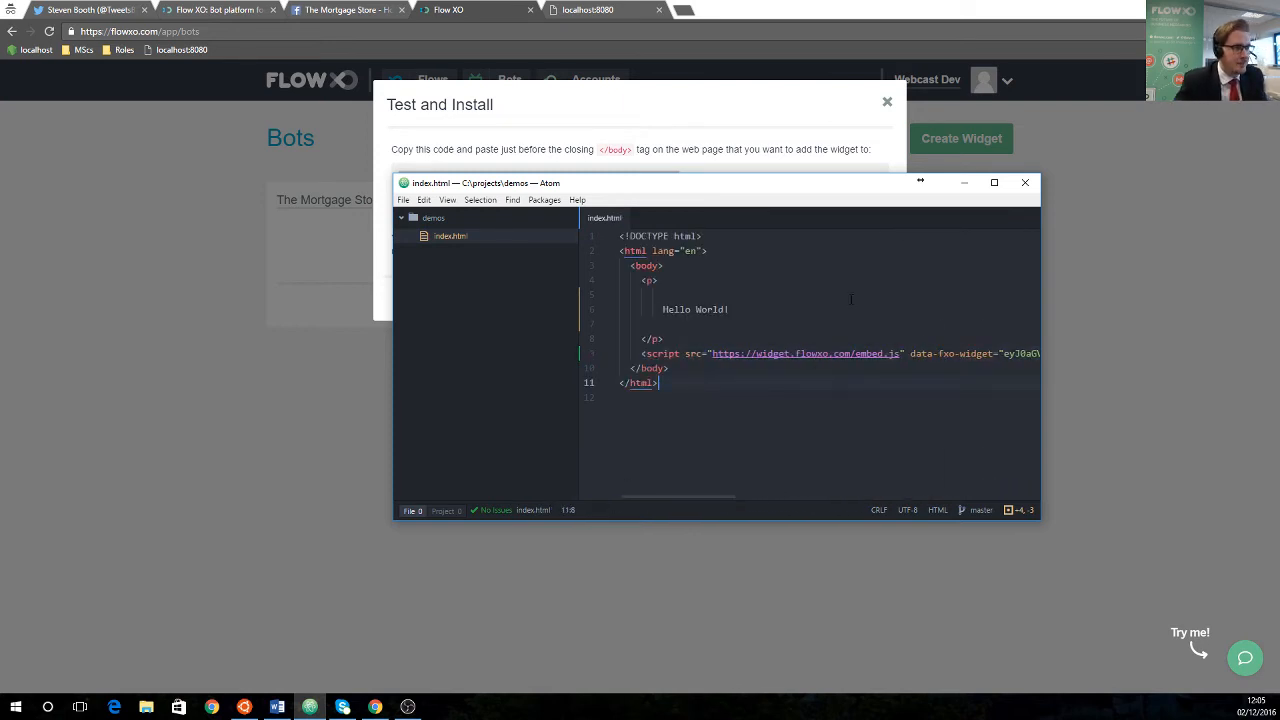
pyautogui.click(964, 182)
# - Finish the widget's test and install dialog and reload the localhost:8080 page
pyautogui.click(874, 299)
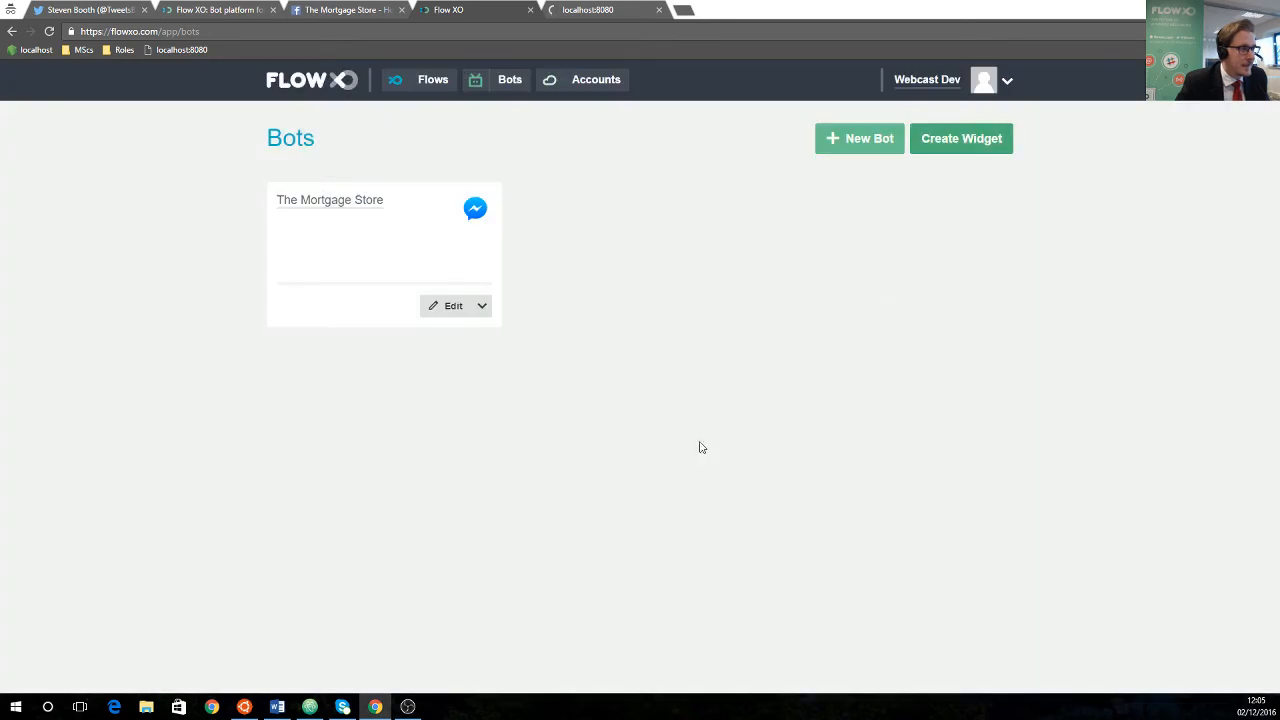
pyautogui.click(580, 12)
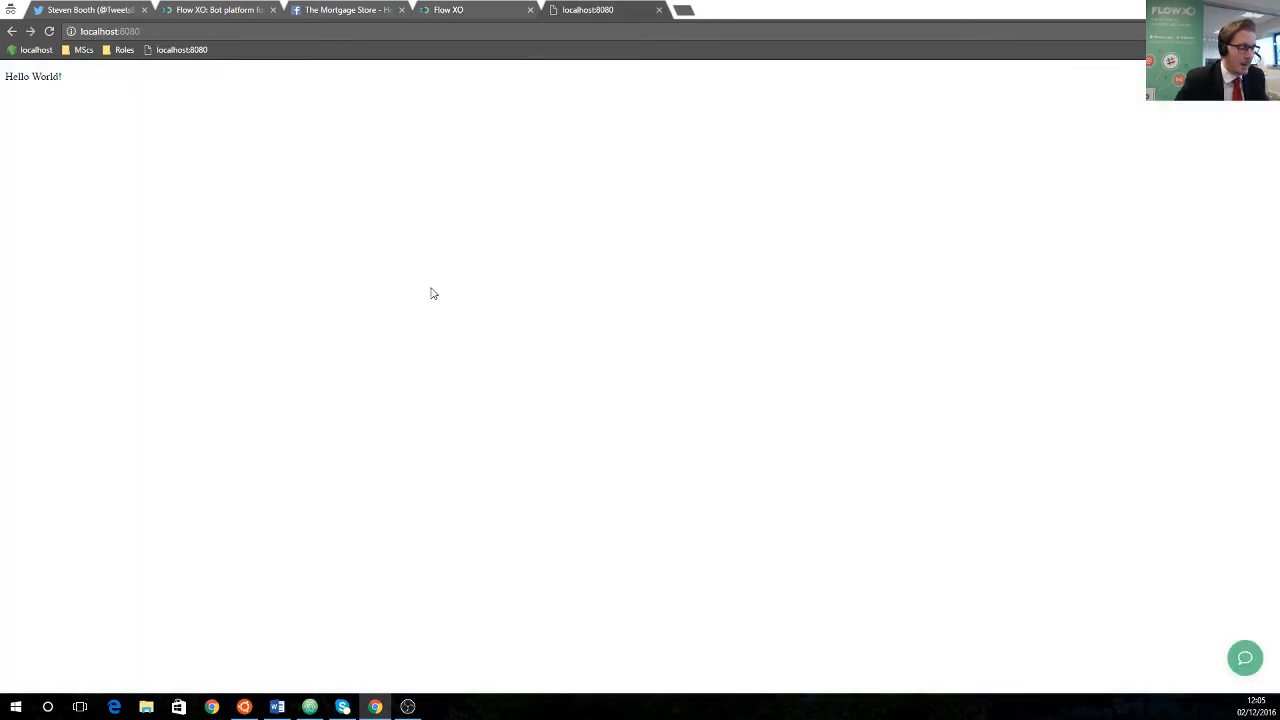
pyautogui.press('F5')
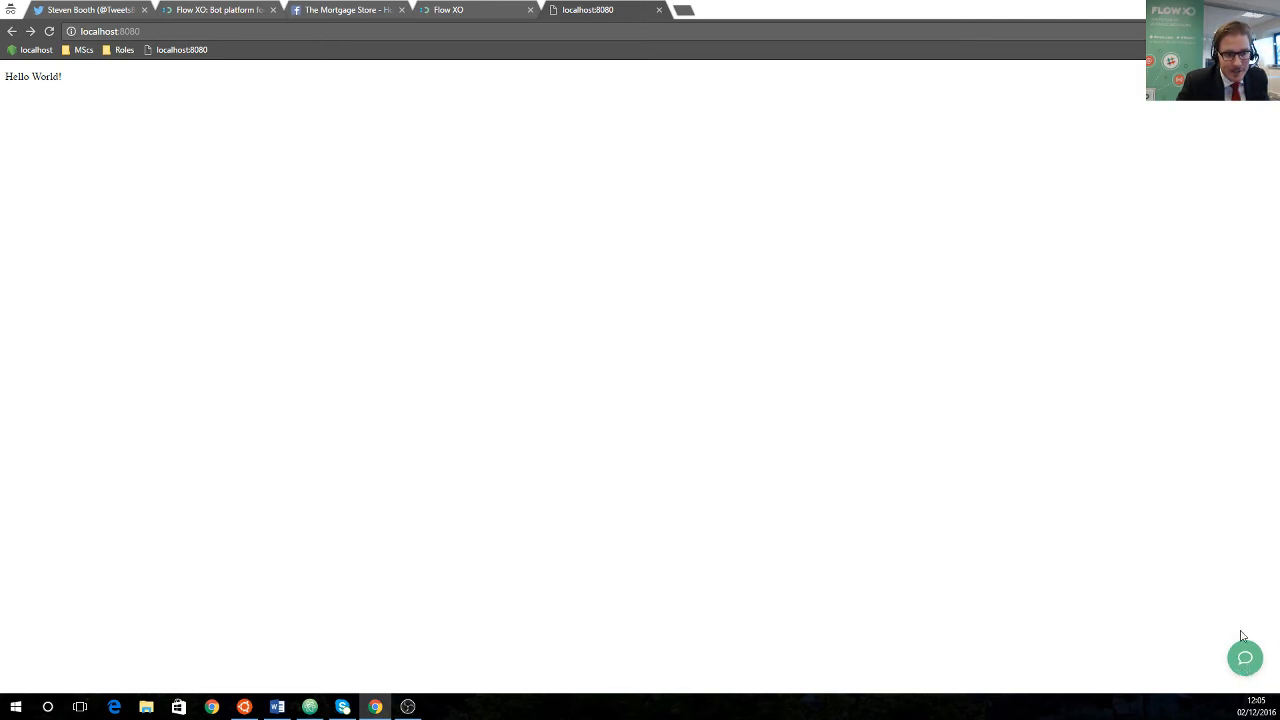
# - Open The Mortgage Store bot in Facebook Messenger through the page's chat widget and start the conversation
pyautogui.click(1244, 652)
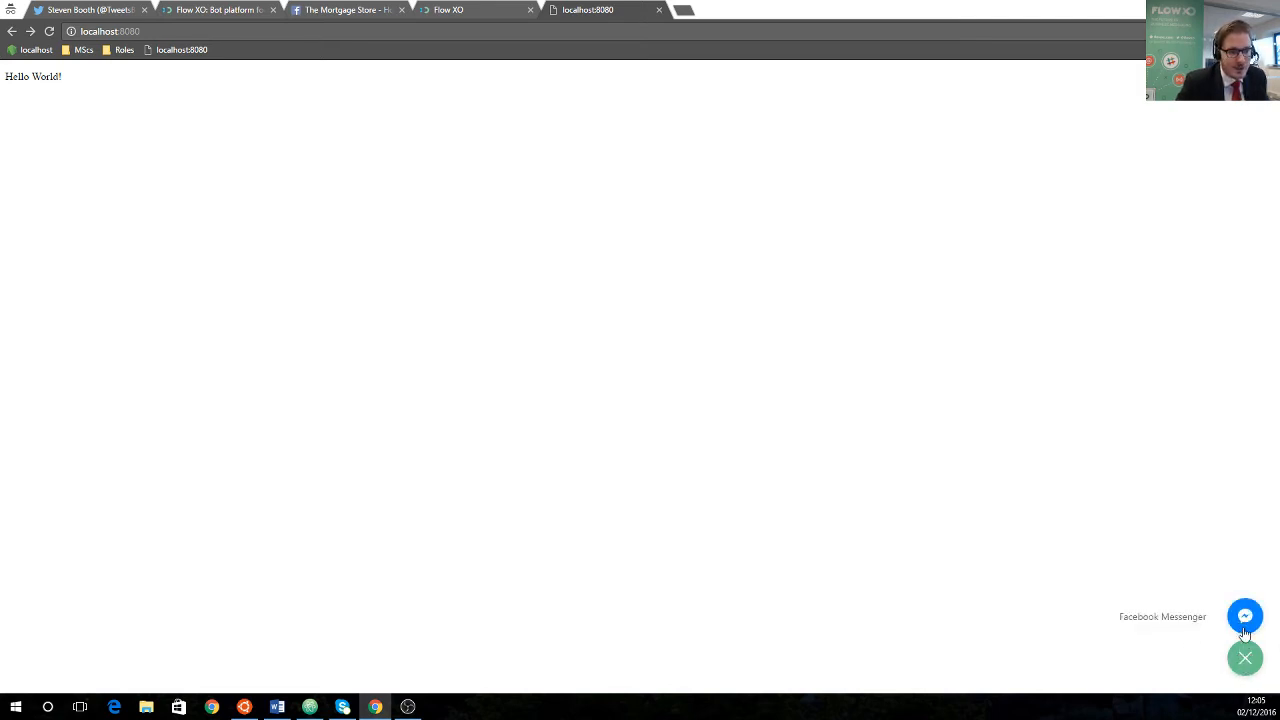
pyautogui.click(1246, 618)
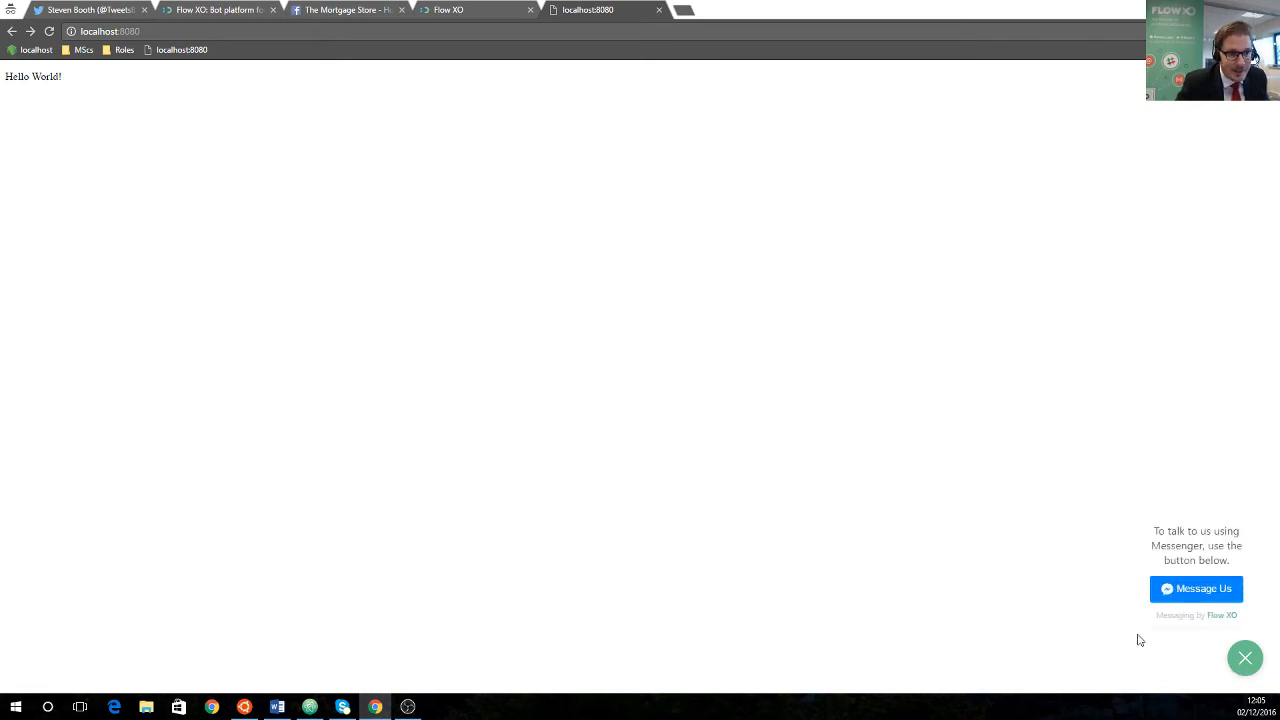
pyautogui.click(1196, 591)
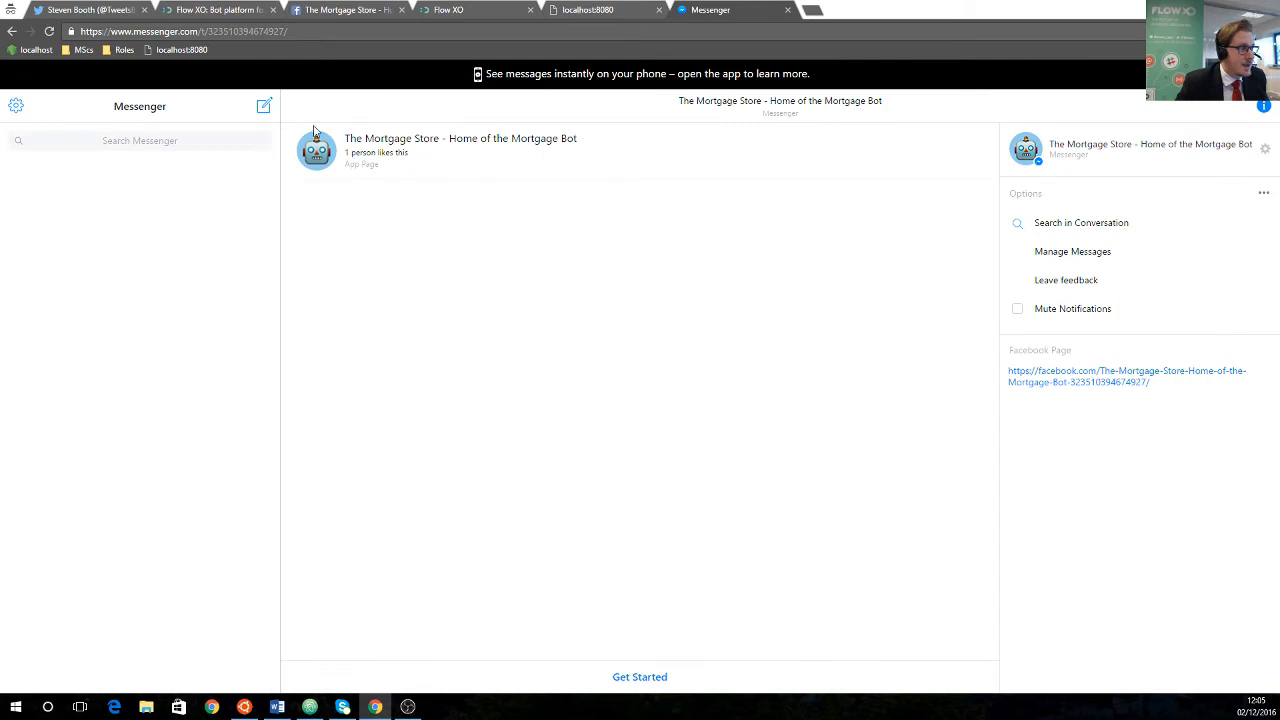
pyautogui.click(632, 678)
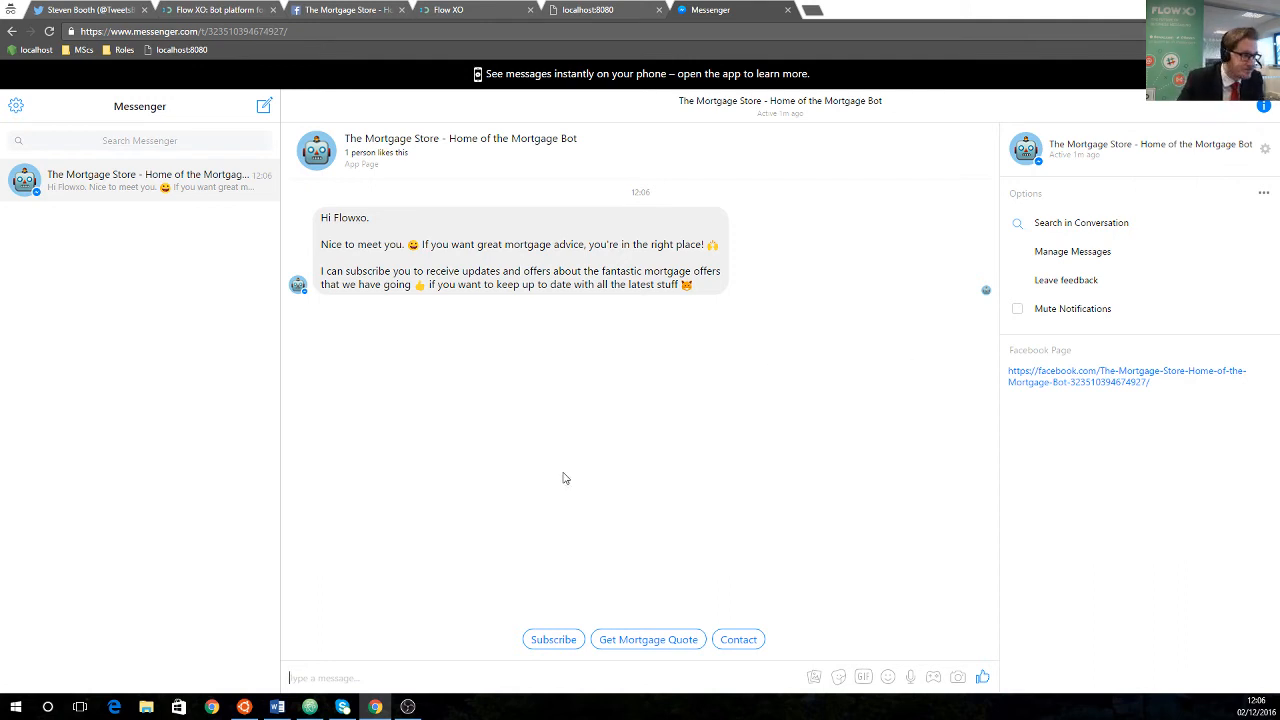
# - Return to the Flow XO homepage and examine the messaging channels offered by its chat widget
pyautogui.click(479, 7)
pyautogui.click(350, 12)
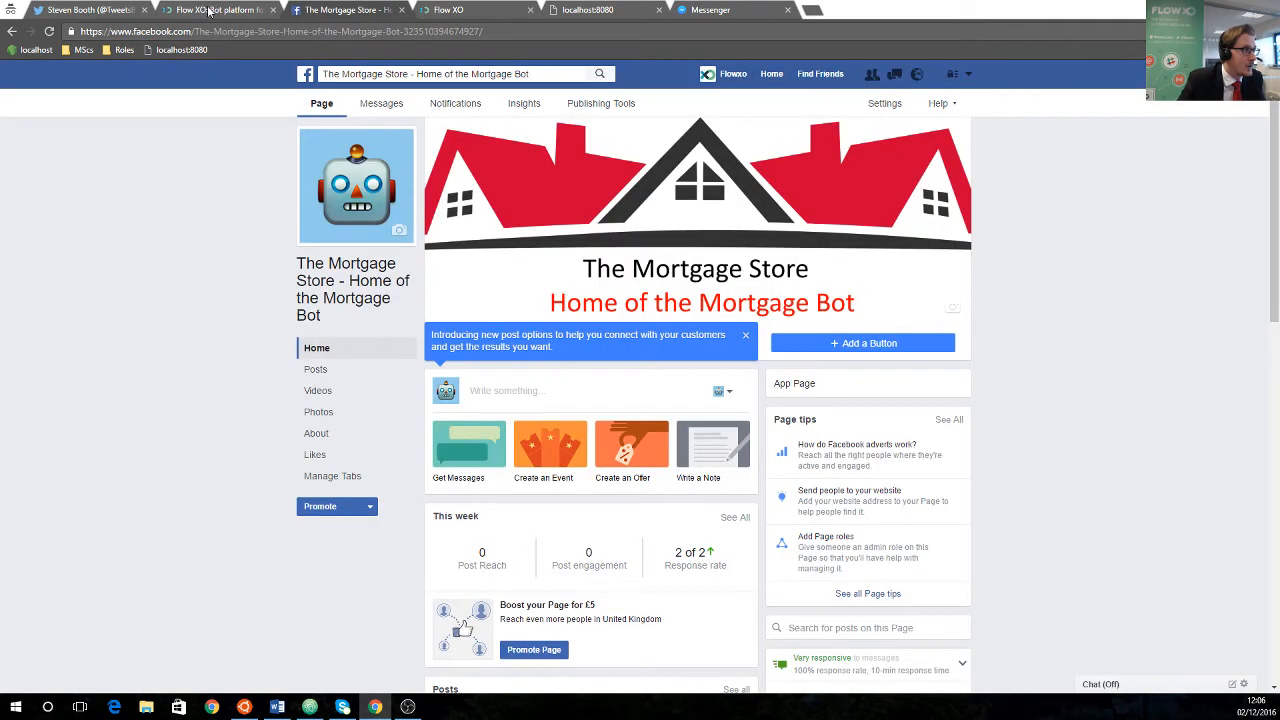
pyautogui.click(208, 12)
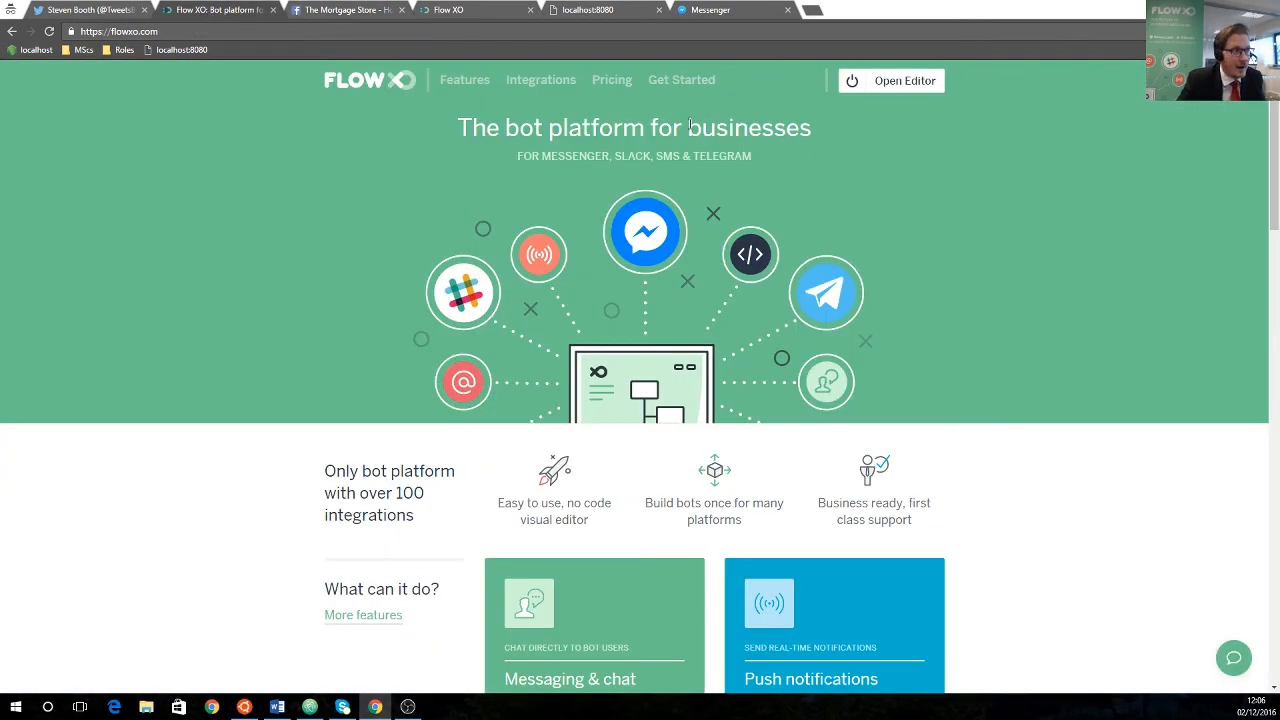
pyautogui.click(1234, 668)
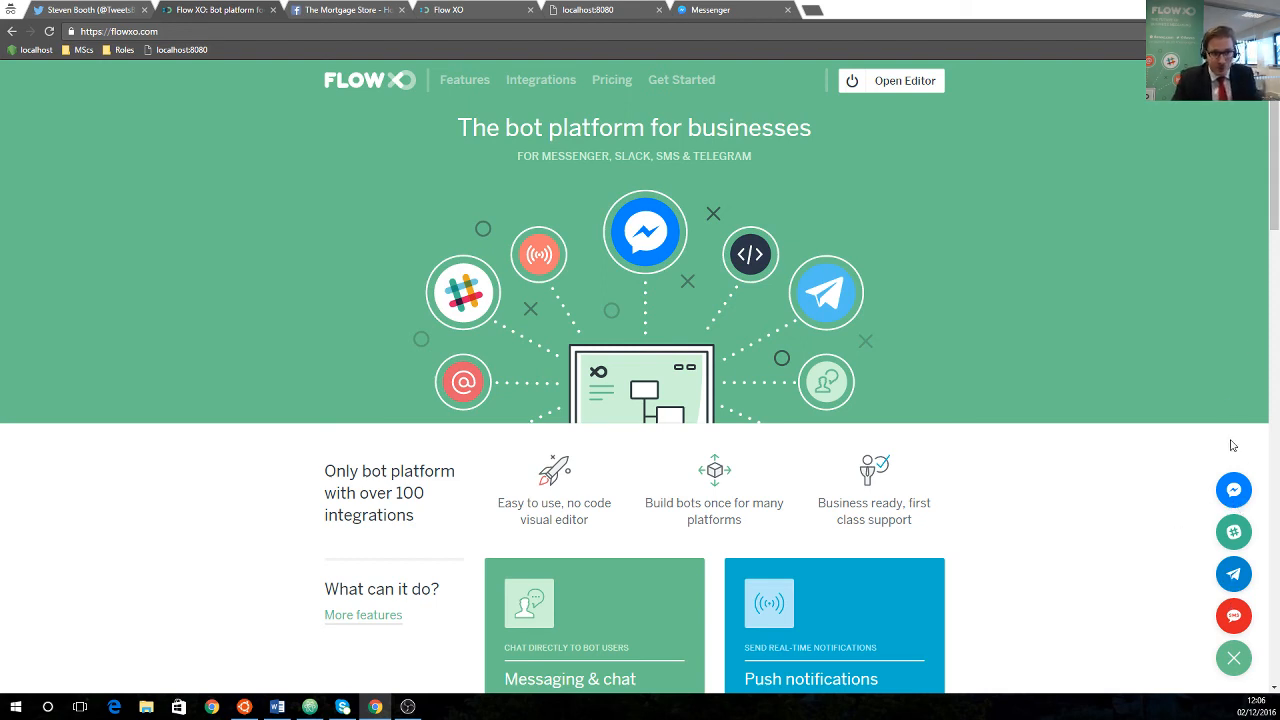
pyautogui.click(1233, 662)
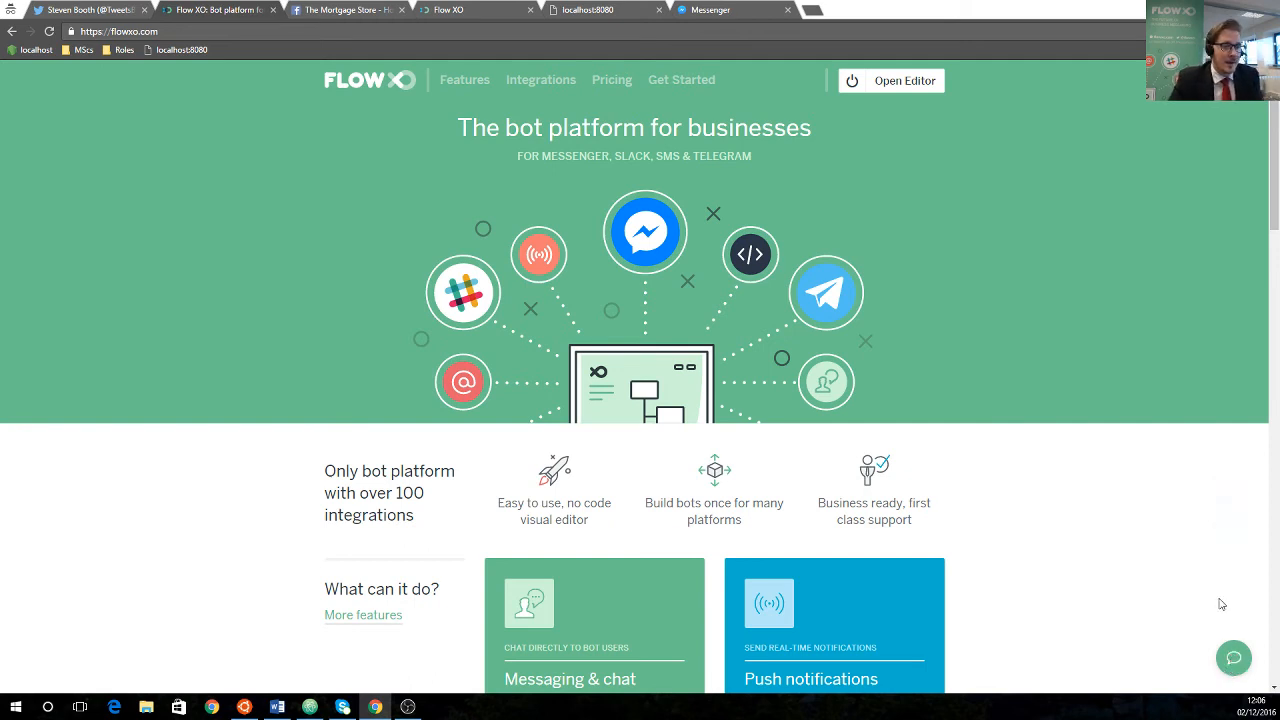